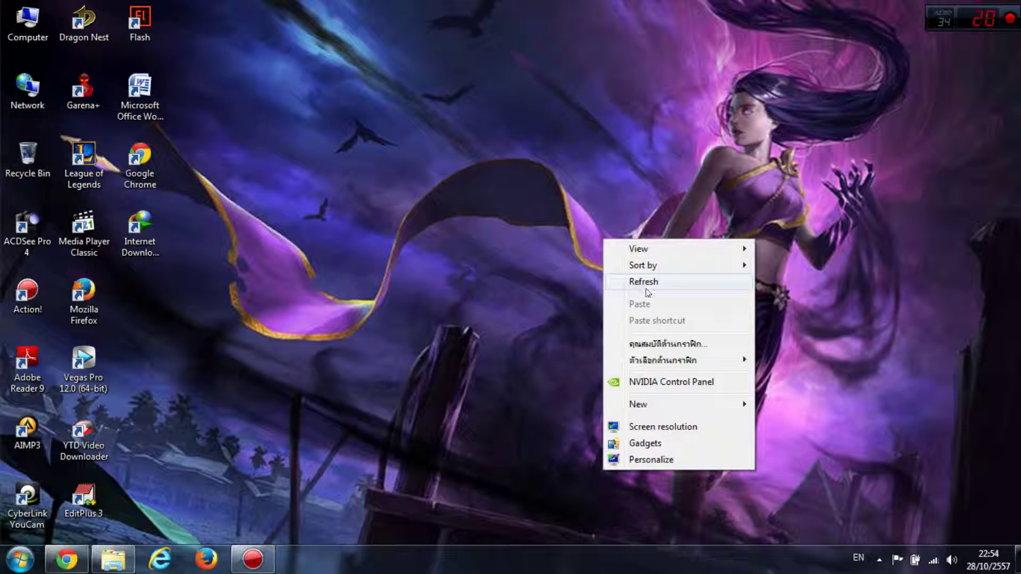
drag(526, 32, 857, 422)
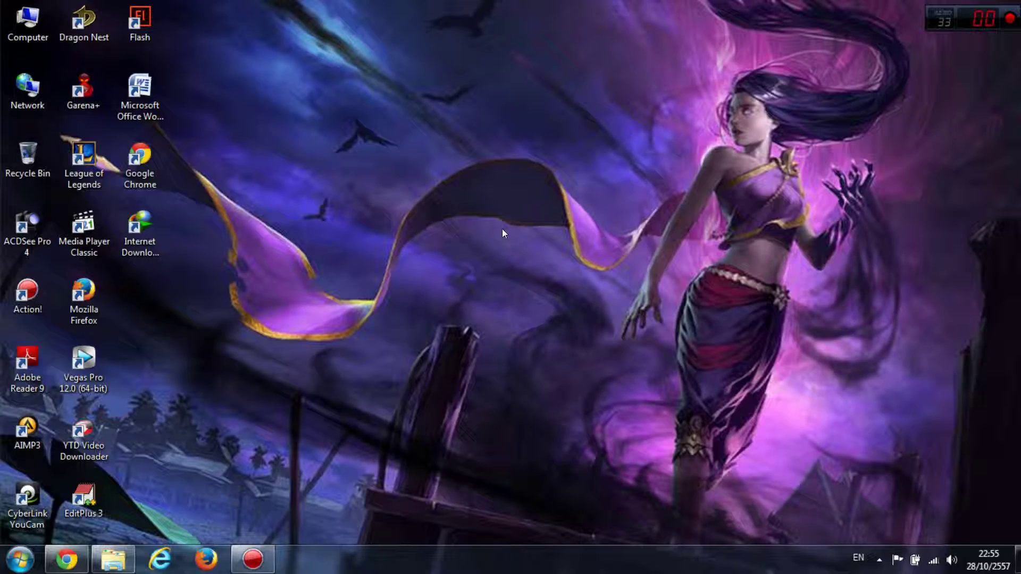
right_click(404, 203)
click(420, 201)
- Switch to Chrome and look over the Format Factory program page on software.thaiware.com
click(54, 562)
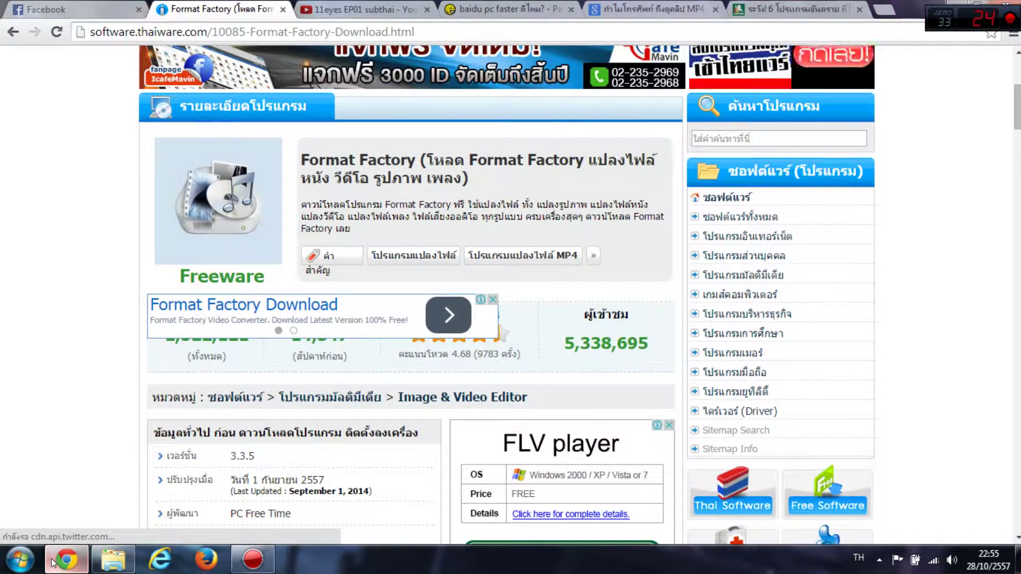
mouse_move(301, 159)
mouse_down()
mouse_move(492, 161)
mouse_move(299, 159)
mouse_up()
click(299, 158)
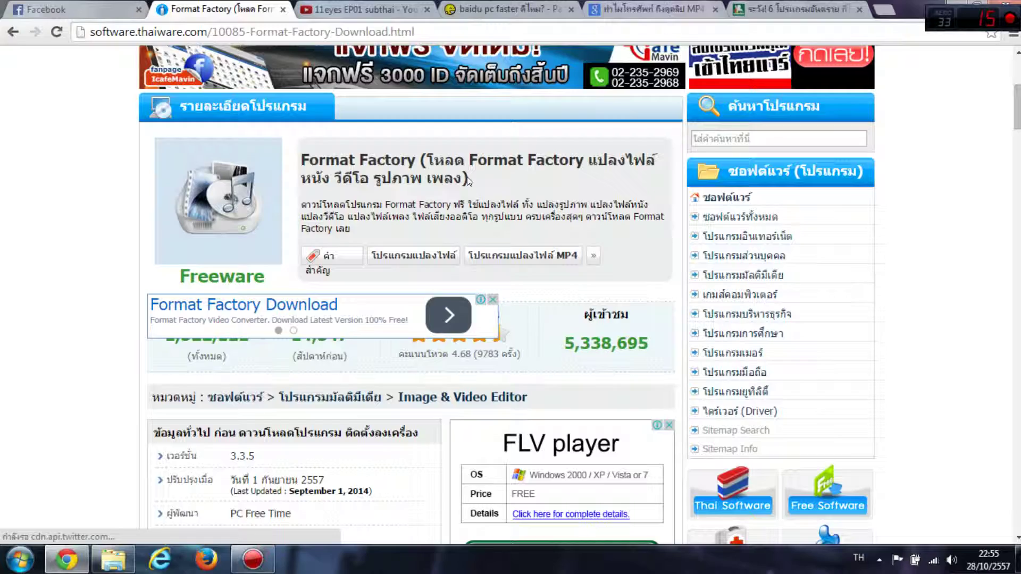
scroll(468, 179, down, 5)
scroll(468, 213, down, 3)
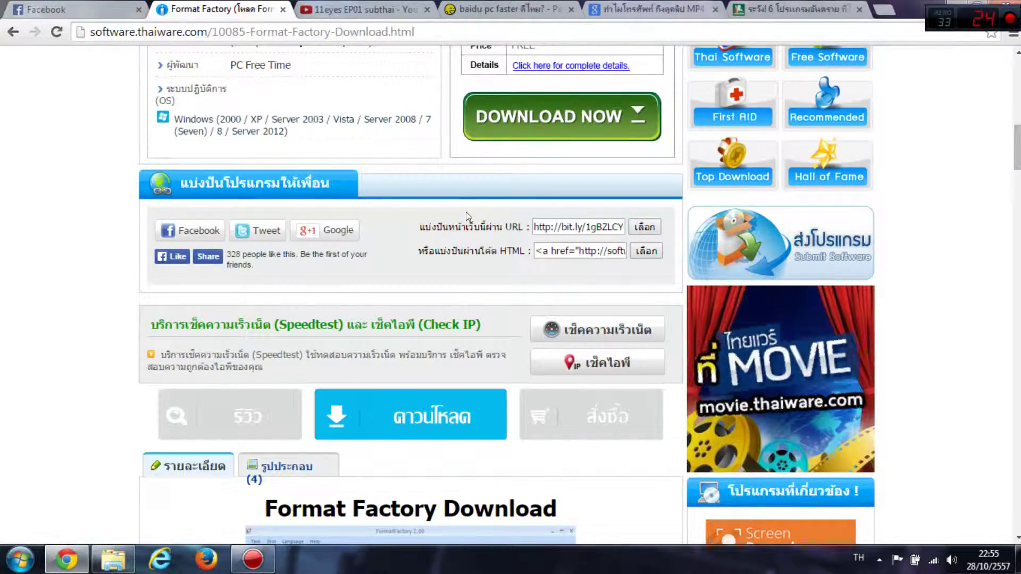
scroll(466, 212, up, 10)
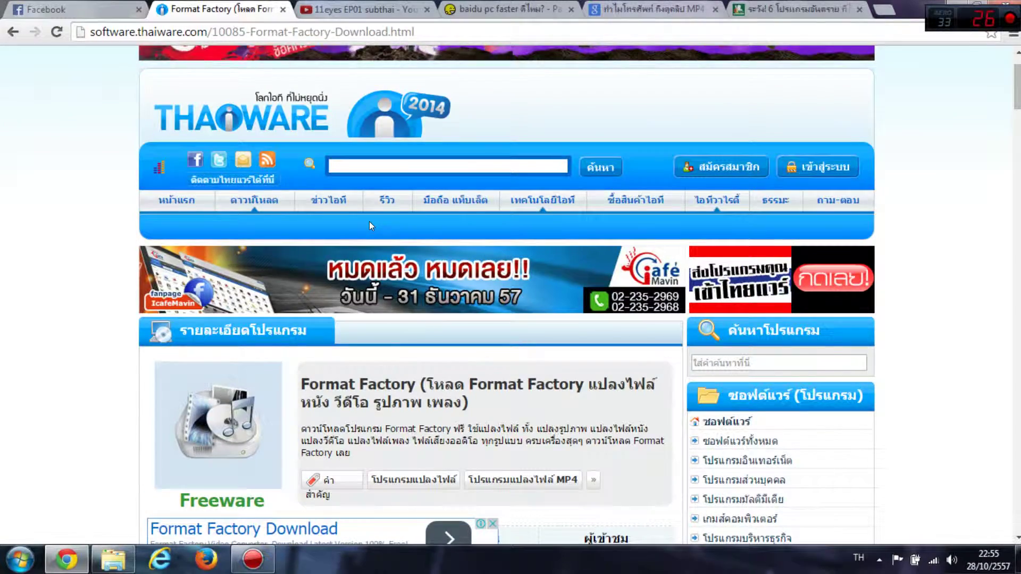
scroll(369, 221, down, 5)
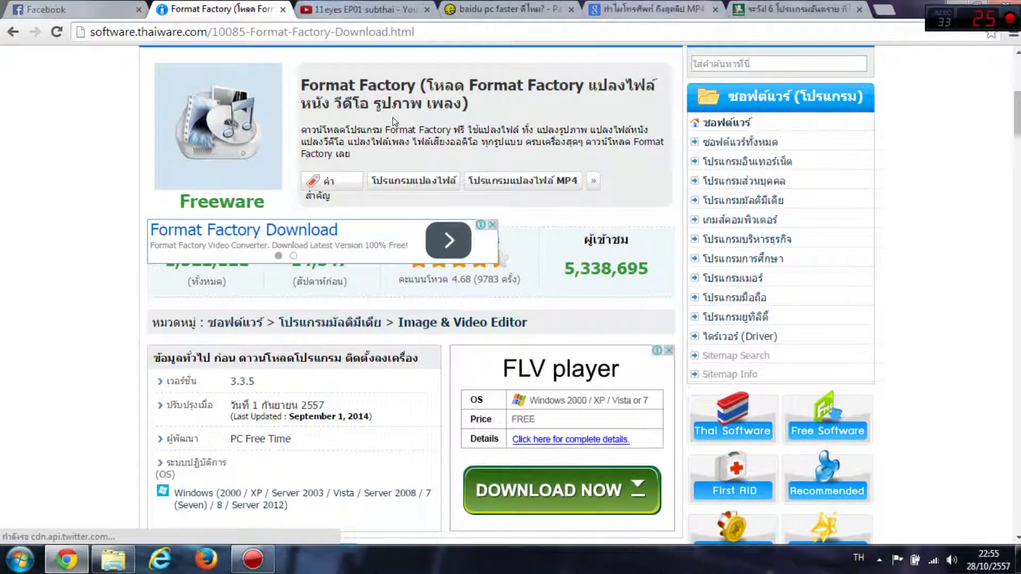
scroll(393, 121, up, 1)
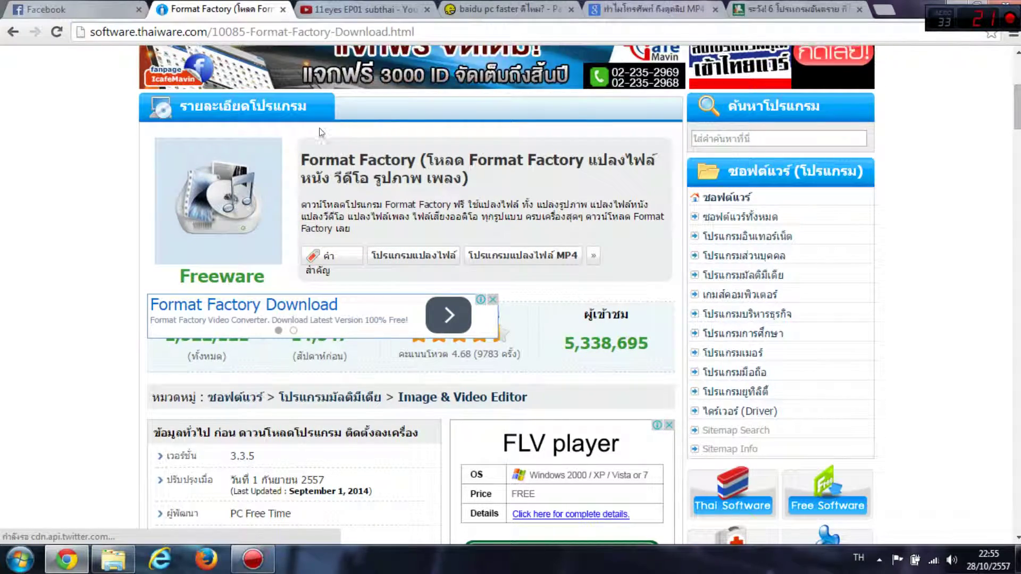
- Return to the Google results for "Format factory" and open the software.thaiware.com result
click(7, 34)
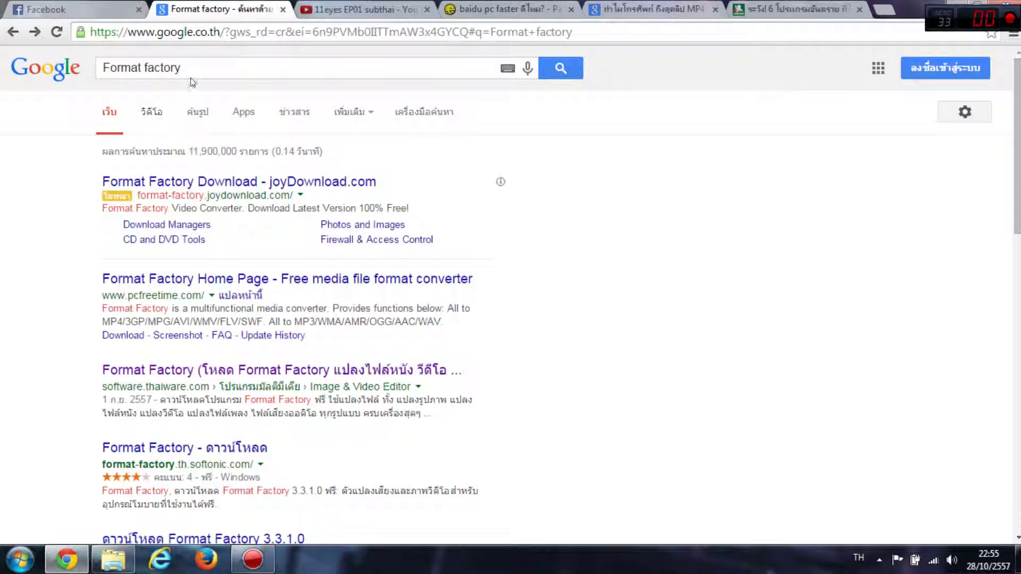
drag(187, 68, 104, 80)
click(104, 65)
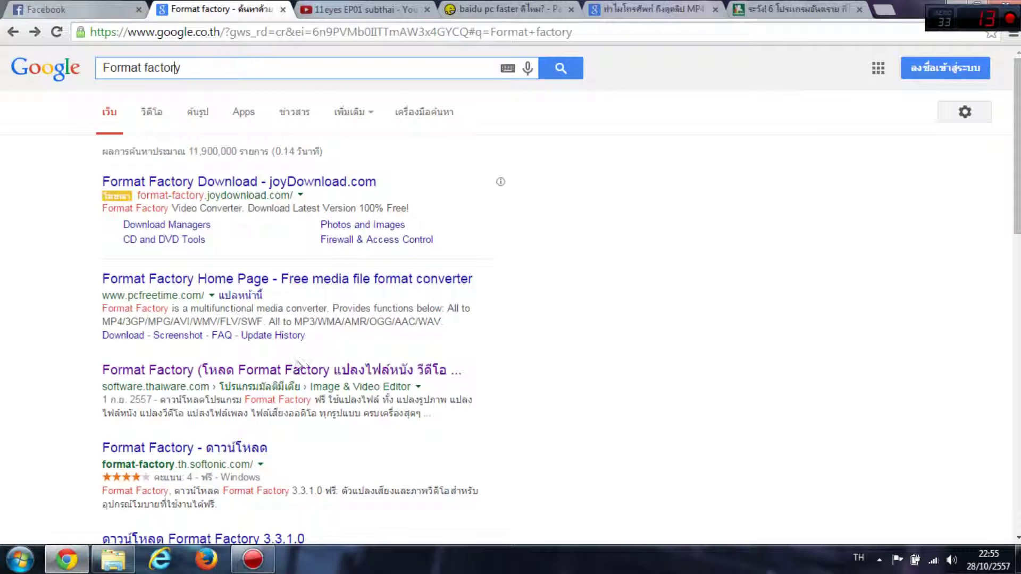
scroll(284, 360, down, 1)
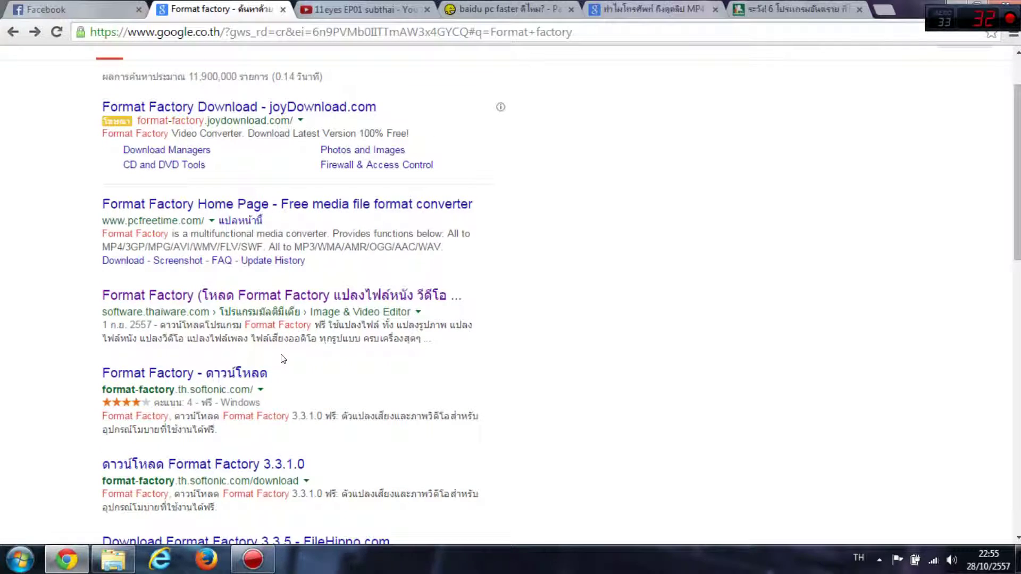
click(225, 296)
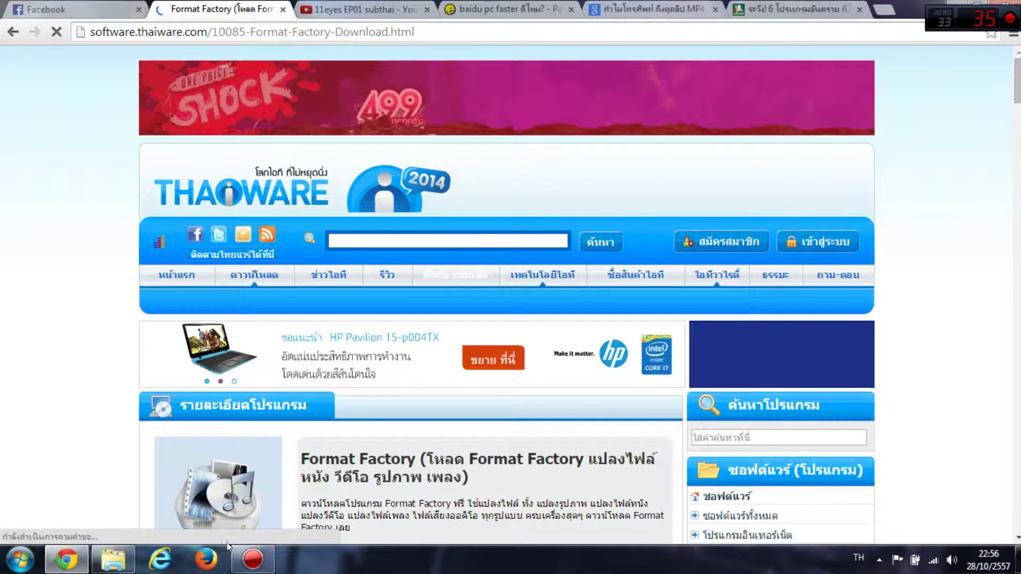
- Open the download page for Format Factory from its Thaiware program page
scroll(417, 433, down, 4)
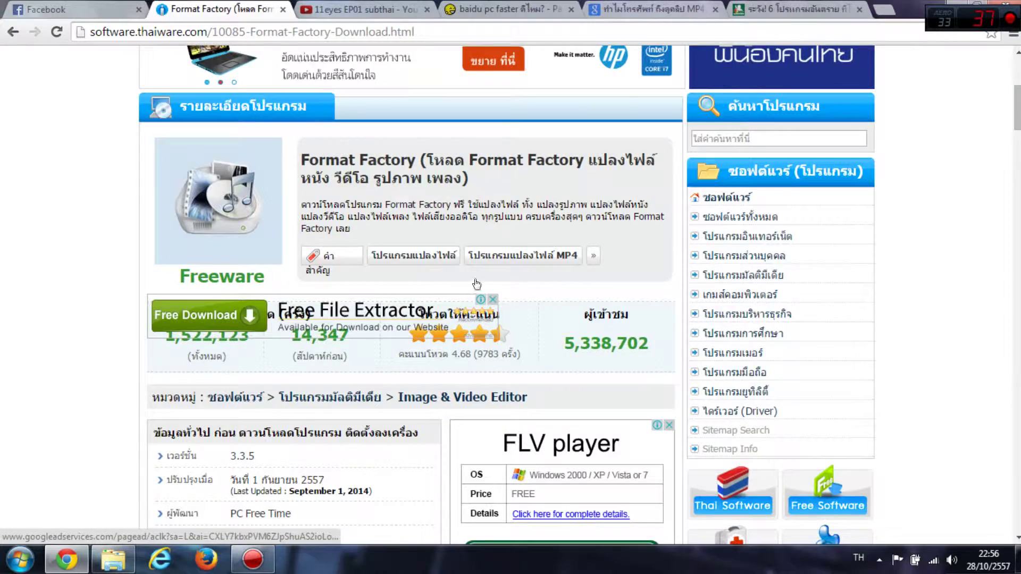
scroll(351, 213, down, 5)
scroll(452, 228, down, 6)
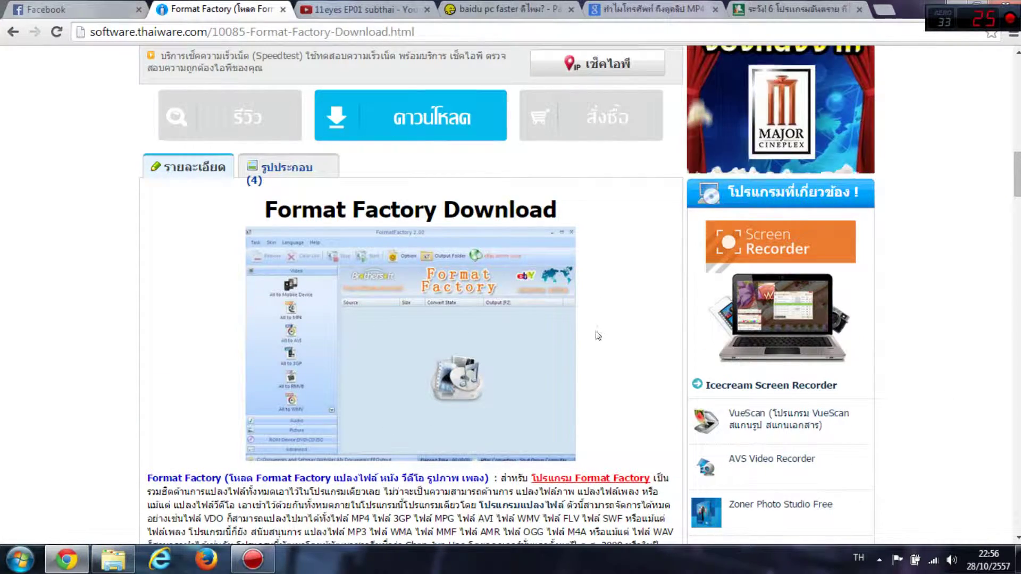
click(408, 106)
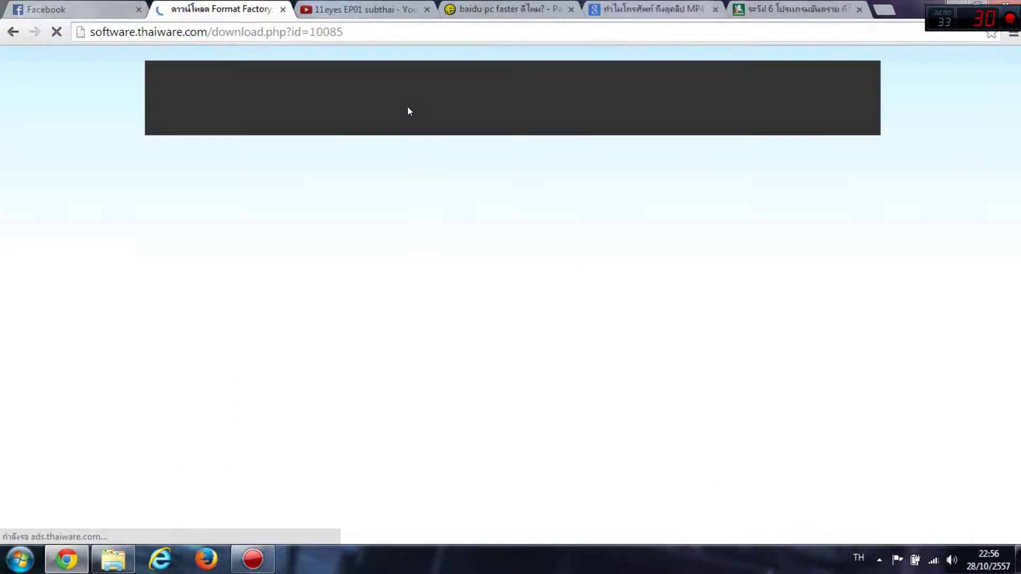
- Dismiss the floating ad permanently and look at the THAIWARE.COM and PCFREETIME.COM download sources for Format Factory
scroll(454, 476, down, 10)
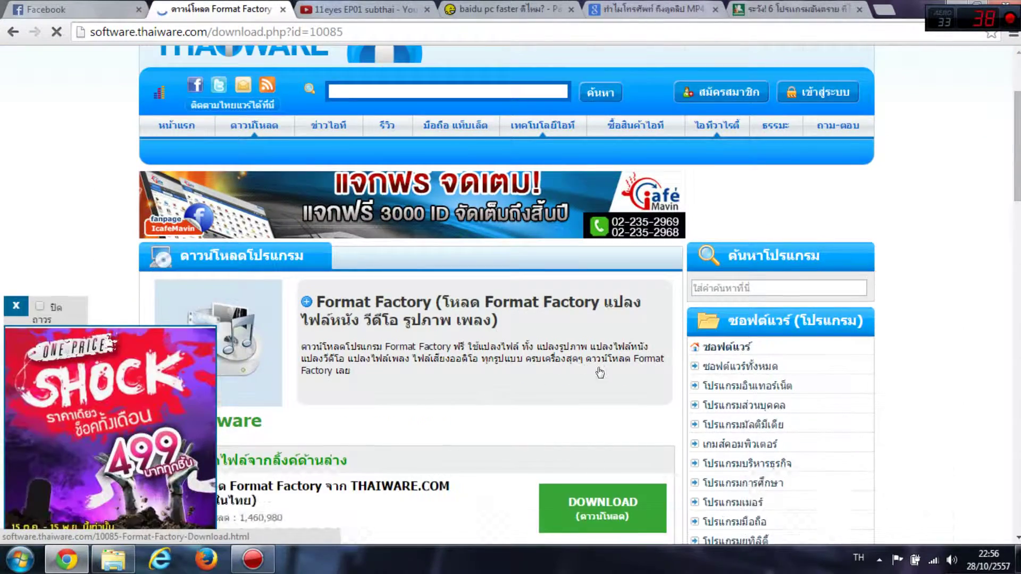
click(41, 309)
drag(194, 198, 452, 208)
drag(368, 310, 213, 326)
click(212, 326)
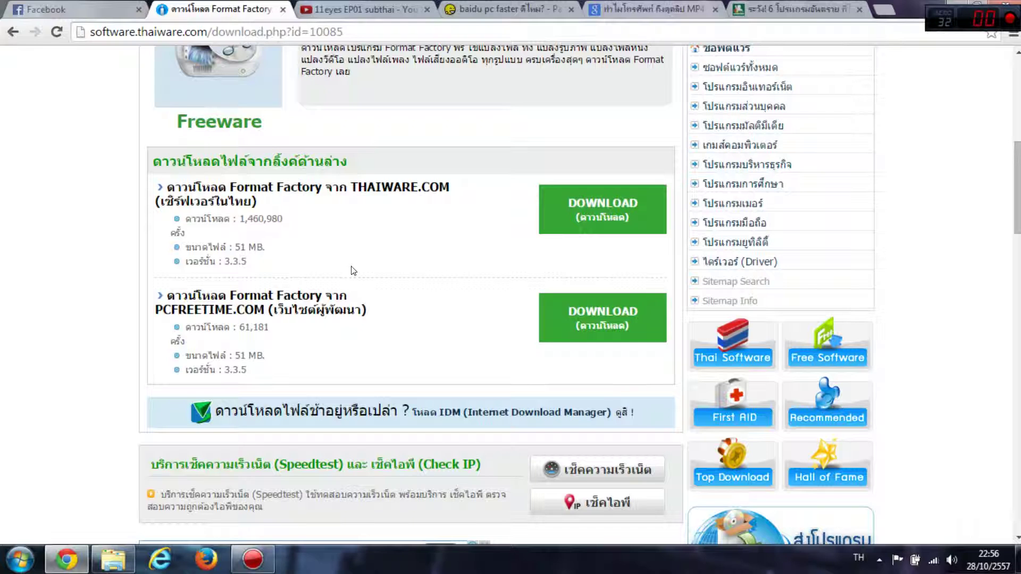
- Try to download FFSetup3.3.5.0.zip from the THAIWARE.COM server
click(580, 208)
click(475, 335)
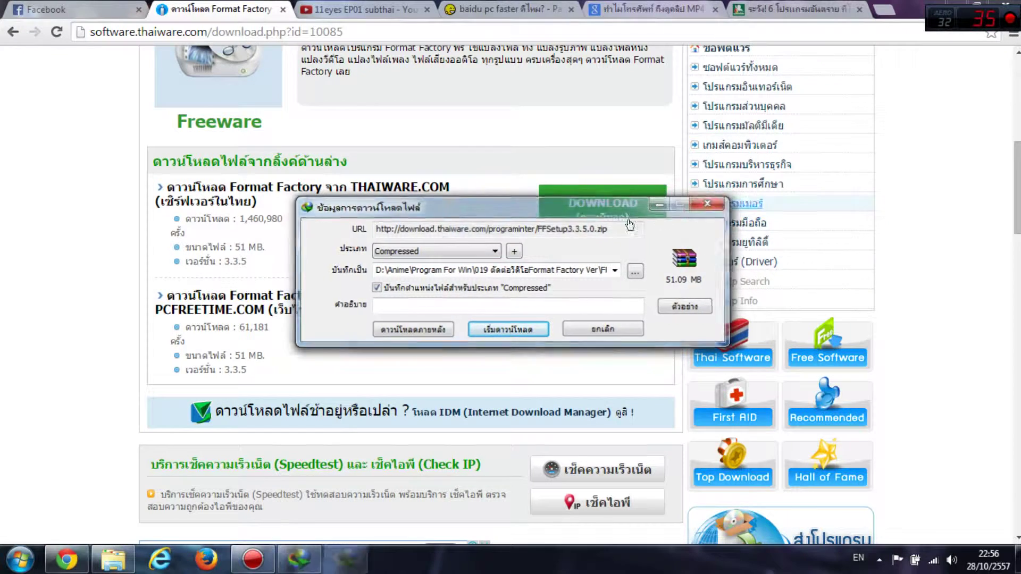
click(508, 330)
click(655, 330)
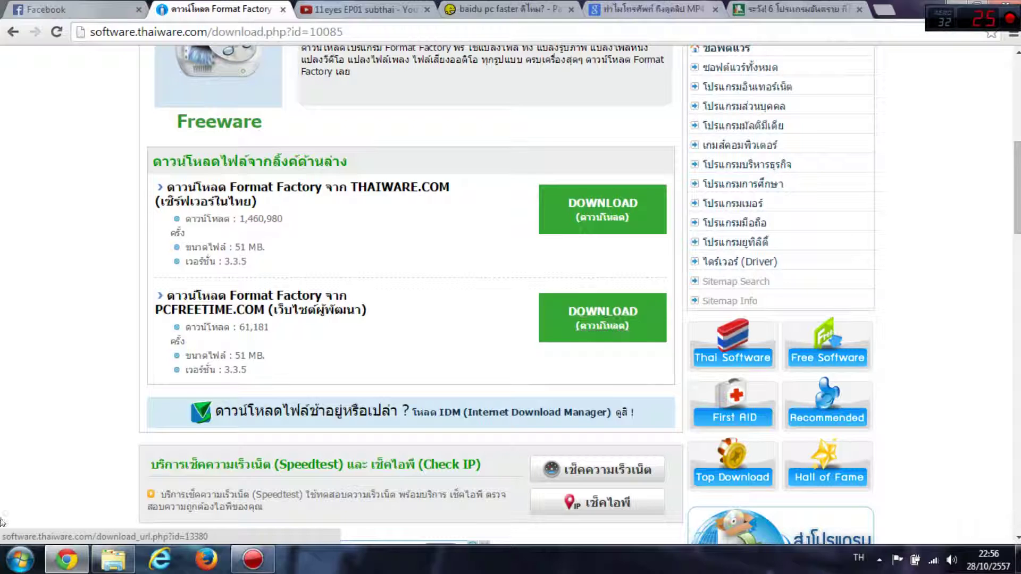
- Switch to Windows Explorer and open the folder "019 ตัดต่อวิดีโอFormat Factory Ver" in D:\Anime\Program For Win
click(114, 560)
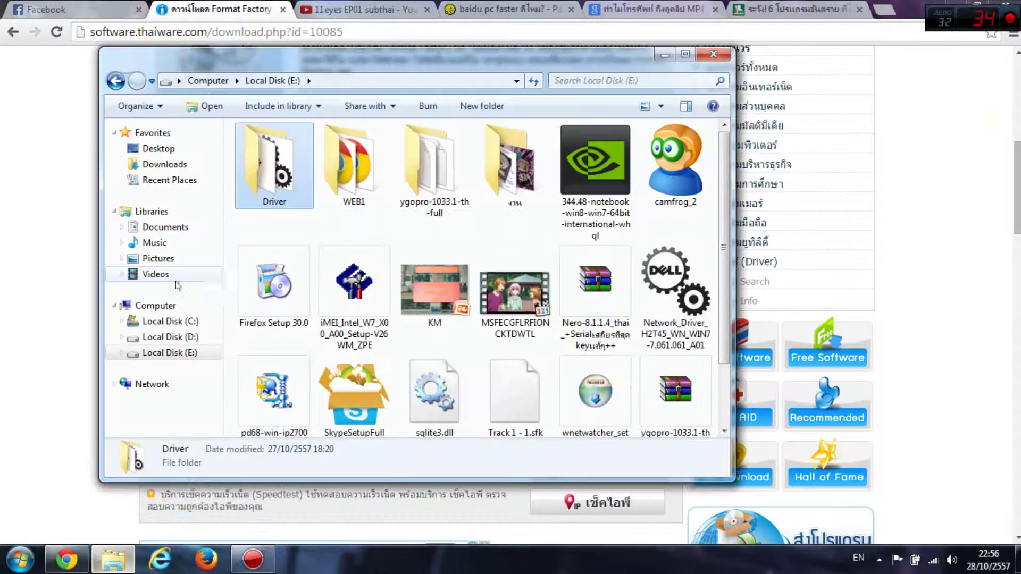
click(184, 338)
double_click(321, 155)
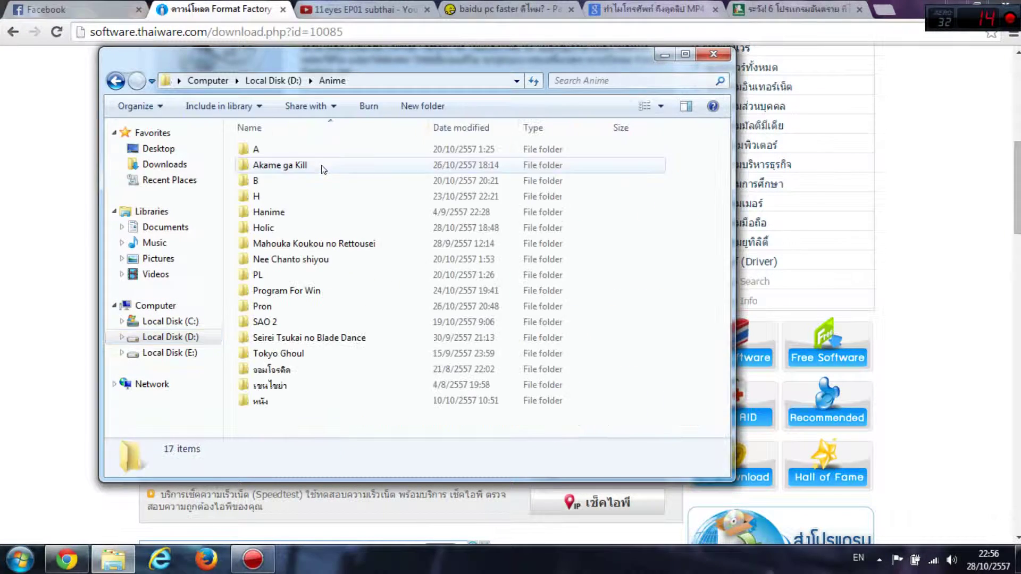
double_click(291, 289)
scroll(291, 284, down, 2)
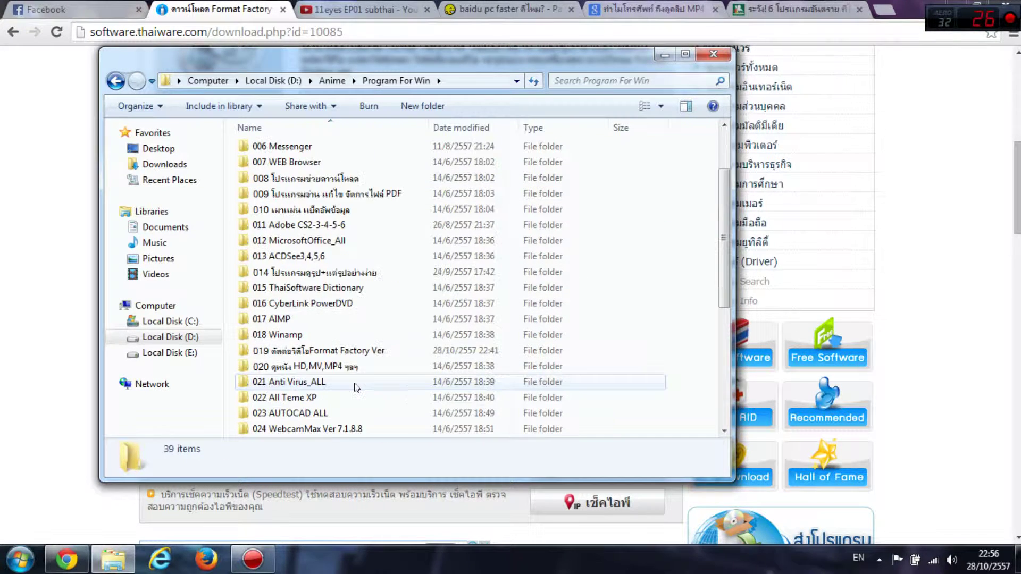
click(345, 356)
double_click(344, 355)
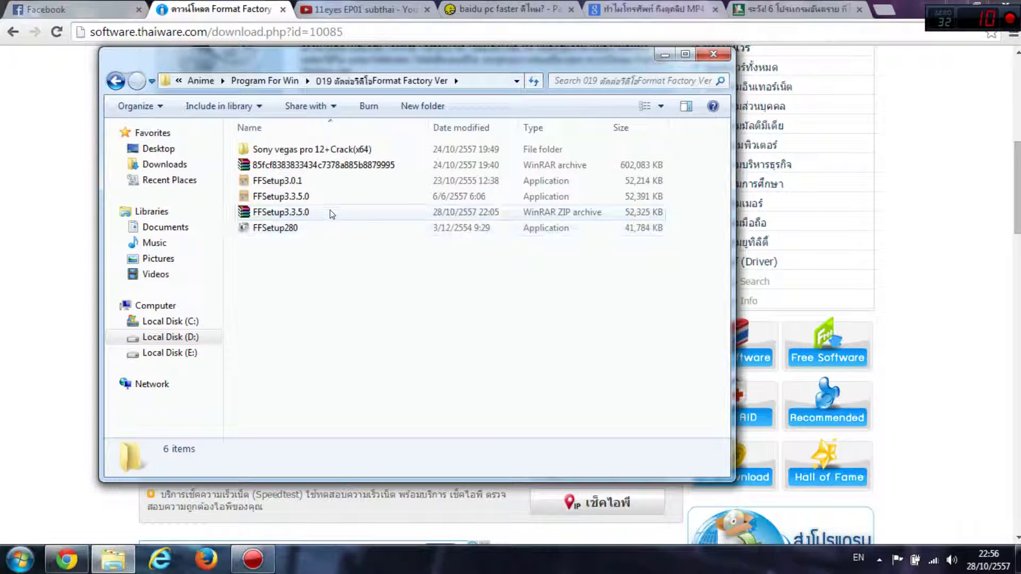
click(299, 213)
right_click(297, 212)
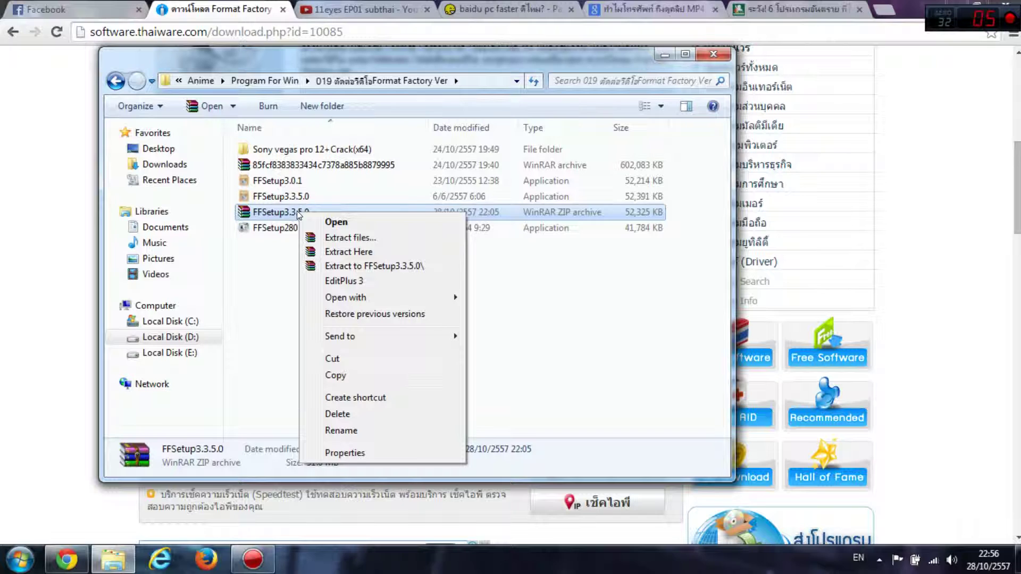
click(329, 253)
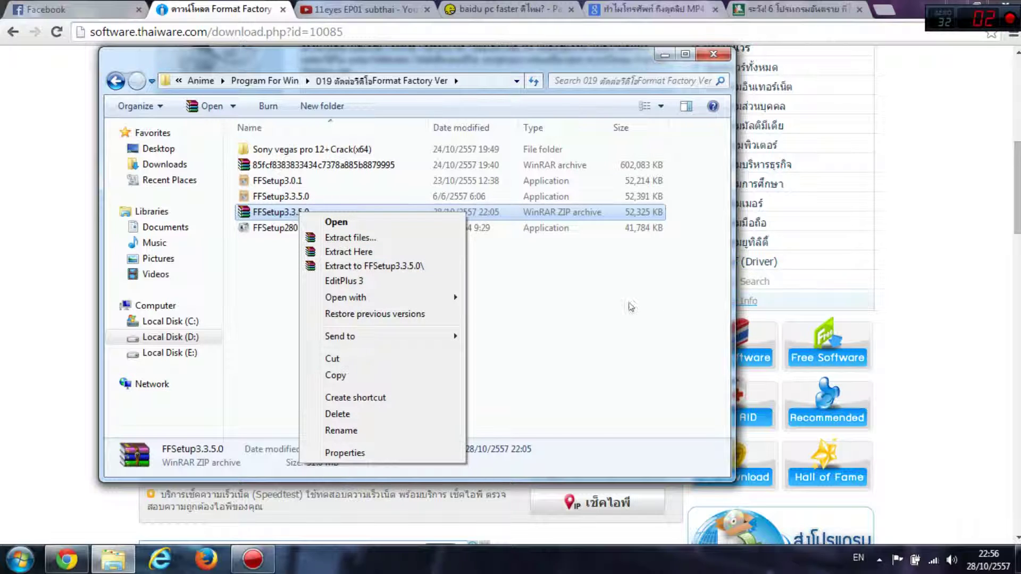
- Launch the FFSetup3.3.5.0 application and accept the FormatFactory license agreement
click(270, 199)
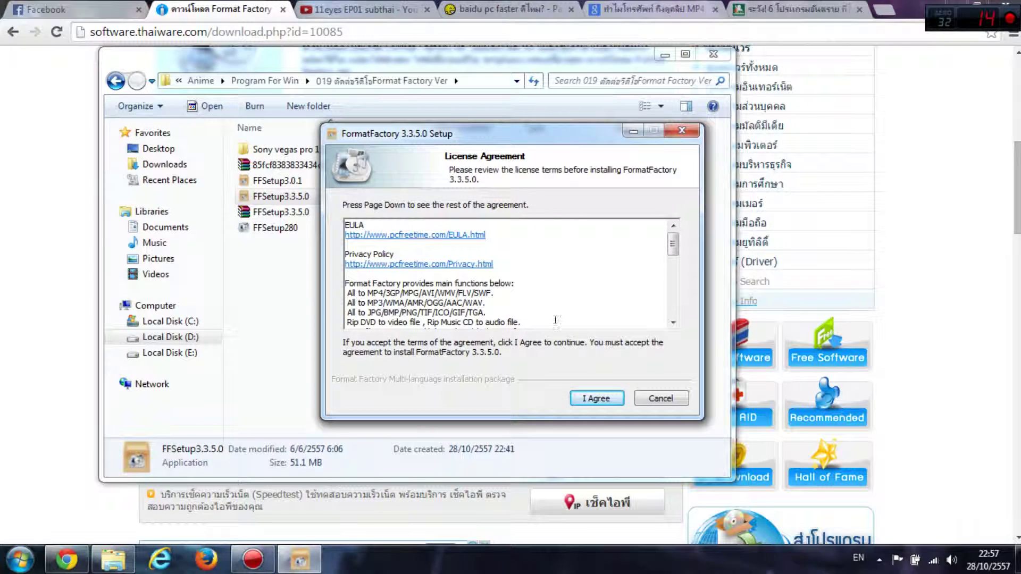
click(589, 398)
click(568, 309)
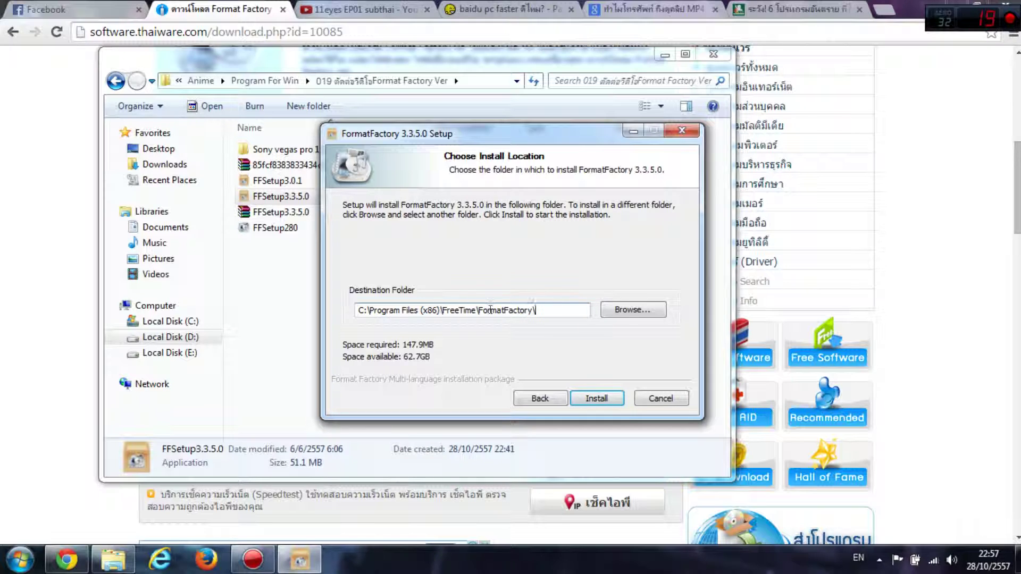
double_click(538, 310)
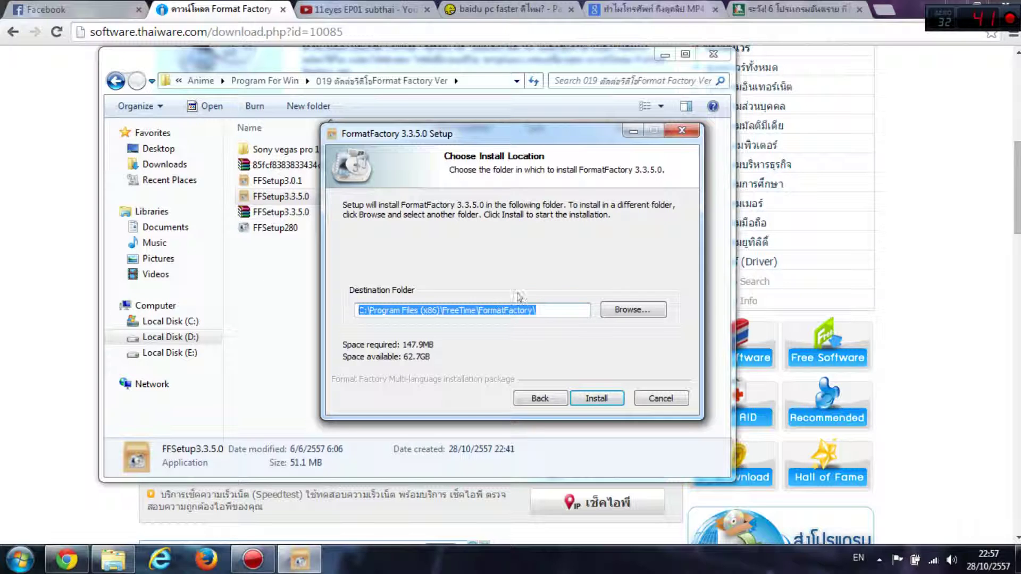
click(548, 310)
click(619, 314)
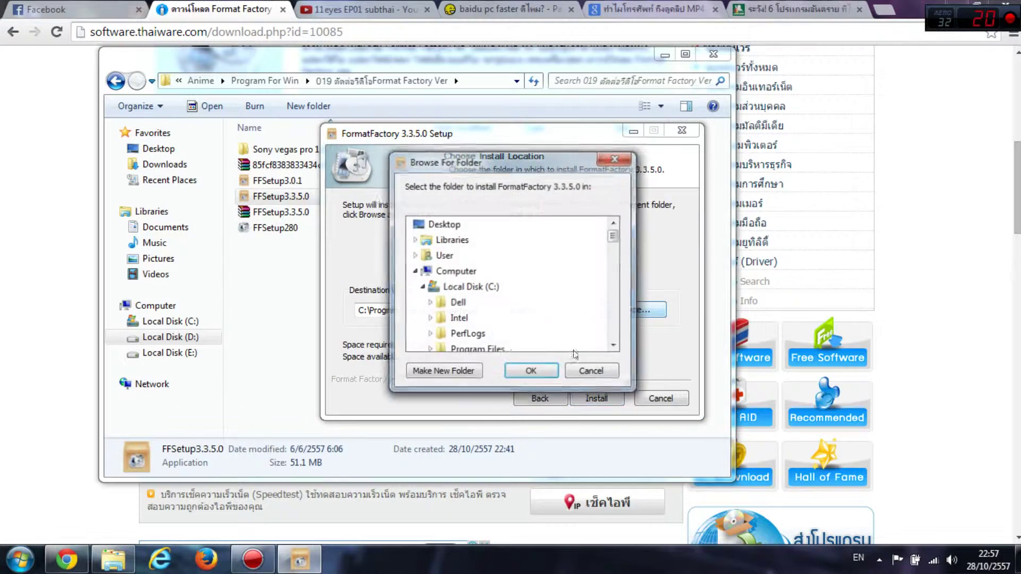
scroll(608, 244, down, 1)
scroll(608, 244, down, 10)
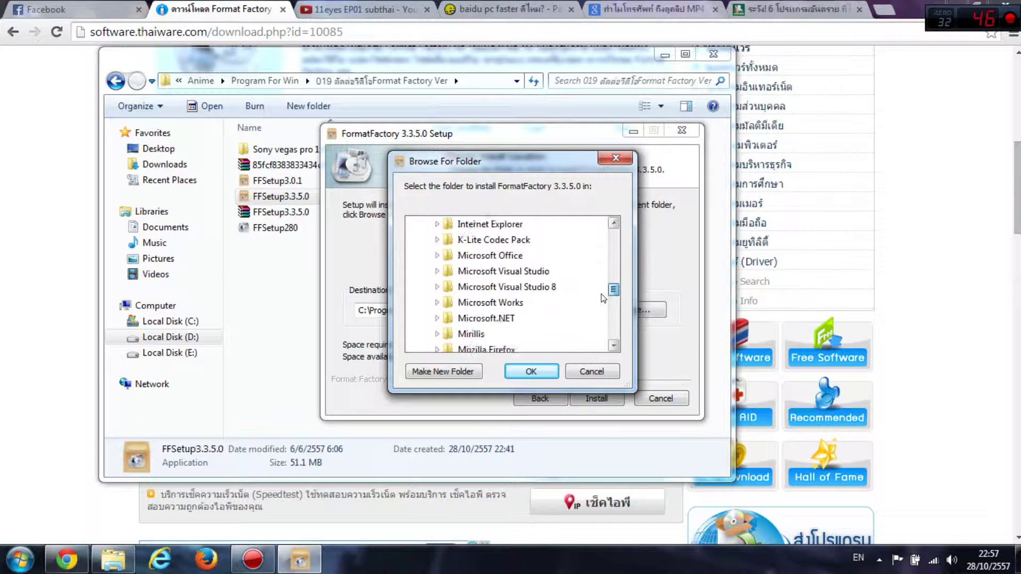
scroll(605, 349, down, 4)
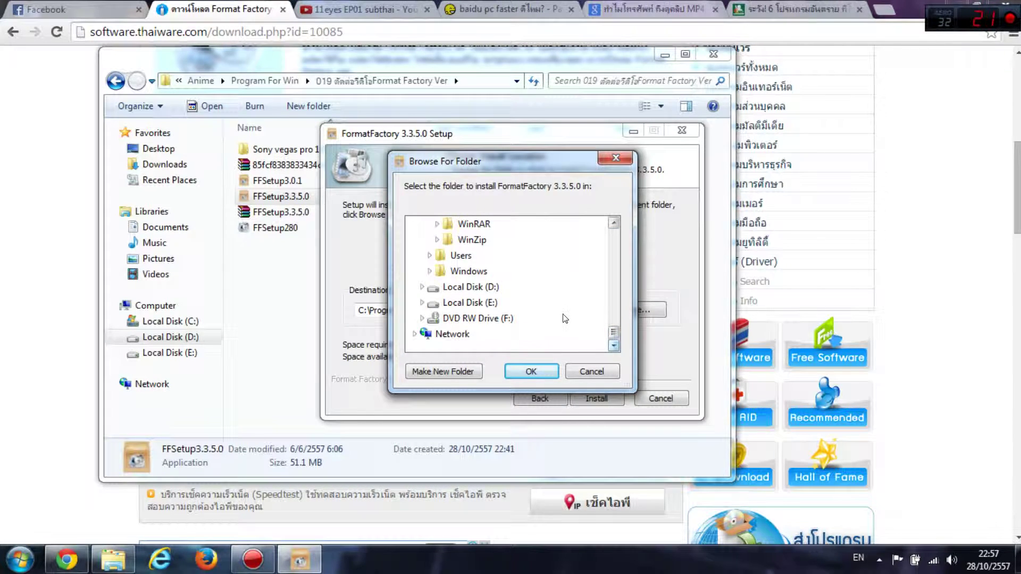
click(616, 158)
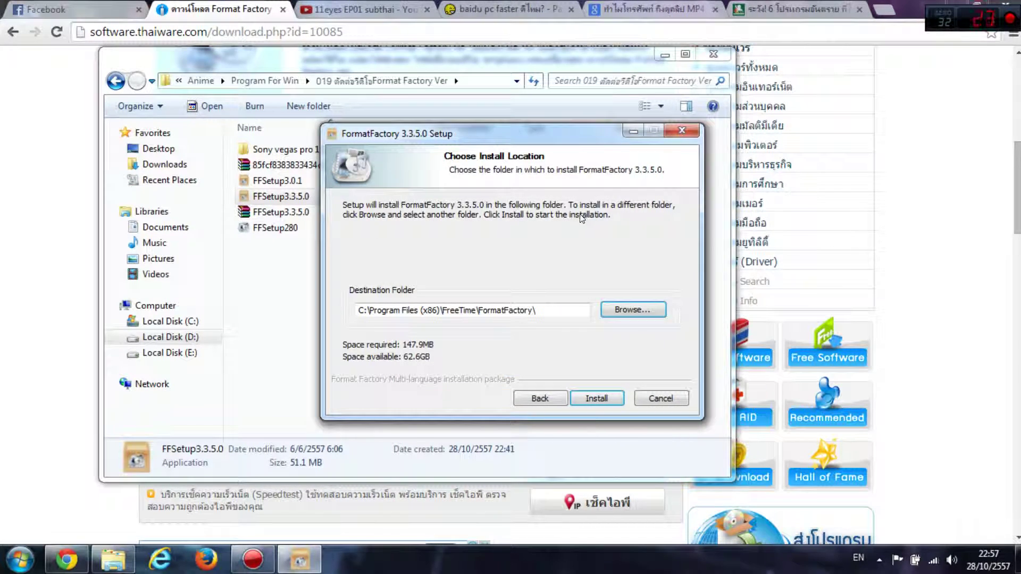
- Start installing FormatFactory 3.3.5.0 in C:\Program Files (x86)\FreeTime\FormatFactory\
click(588, 397)
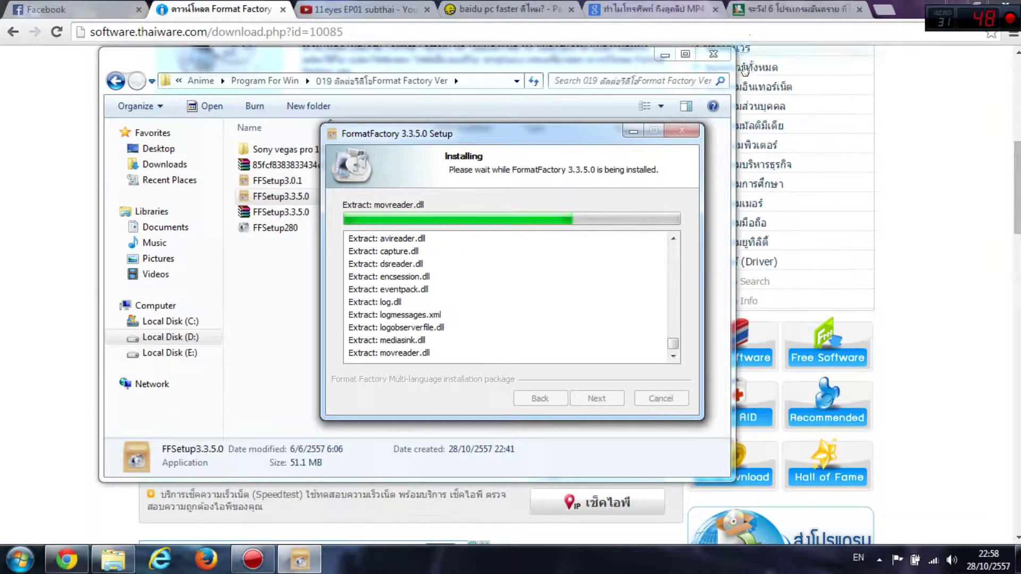
- Minimize the Explorer and Chrome windows to leave the FormatFactory 3.3.5.0 setup over the desktop
click(664, 54)
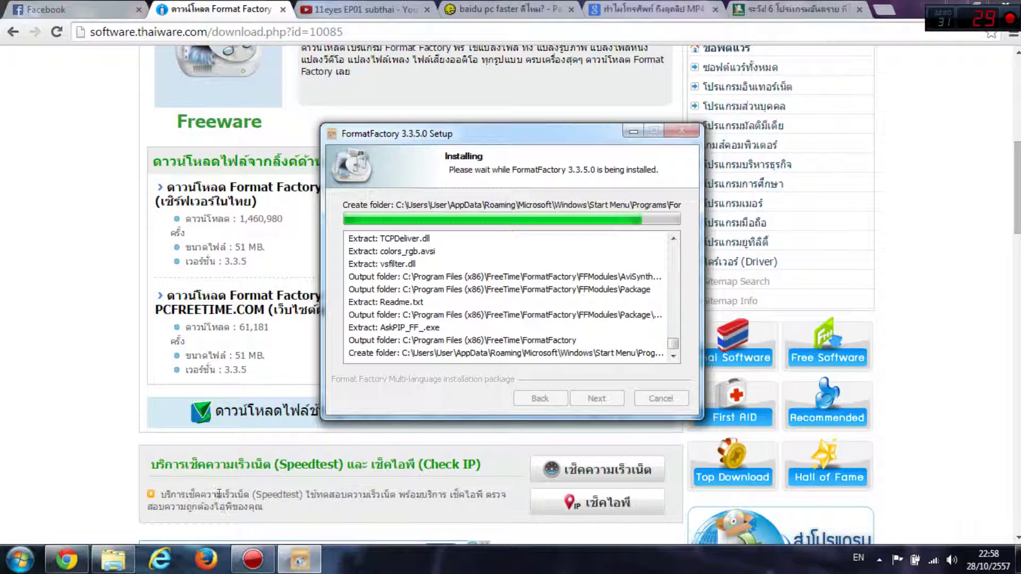
click(84, 561)
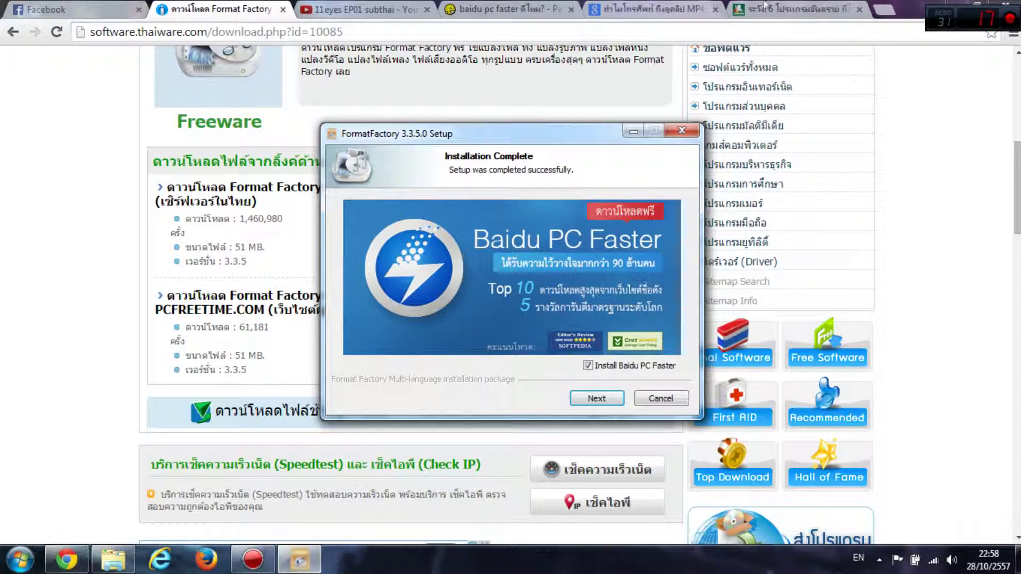
click(956, 11)
right_click(451, 1)
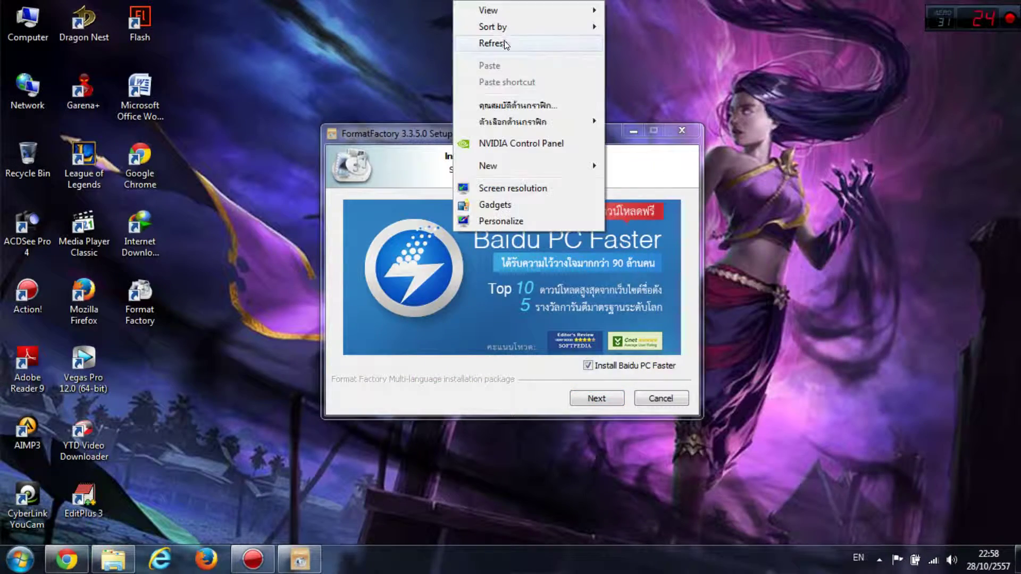
click(490, 41)
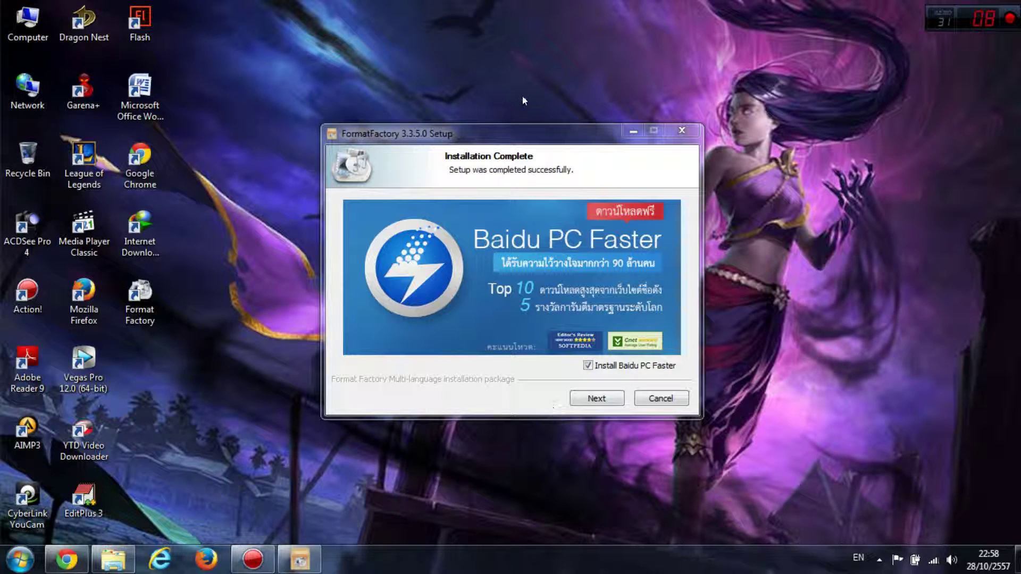
right_click(528, 58)
click(539, 101)
right_click(553, 68)
click(553, 106)
drag(448, 124, 469, 118)
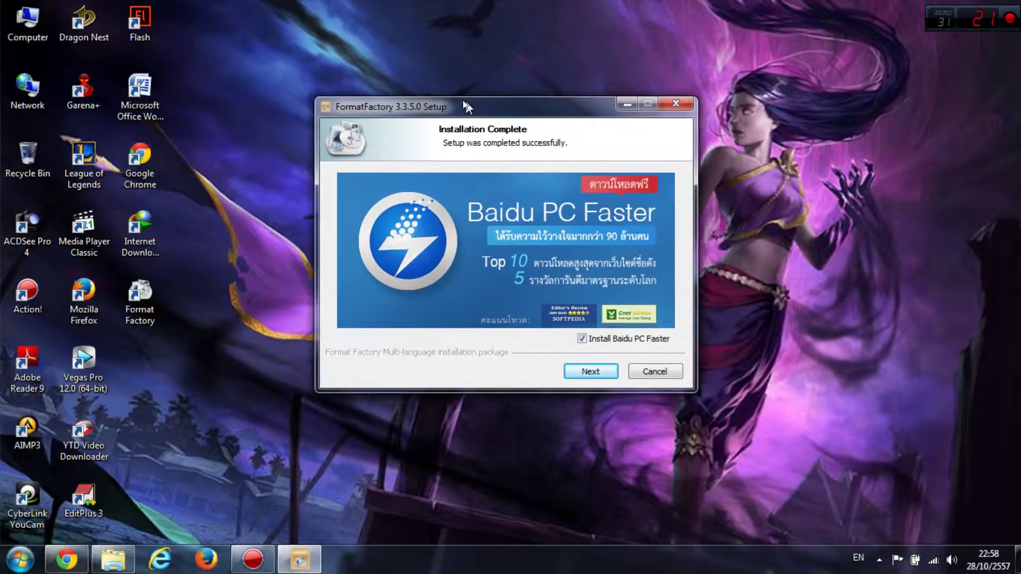
right_click(461, 39)
click(518, 82)
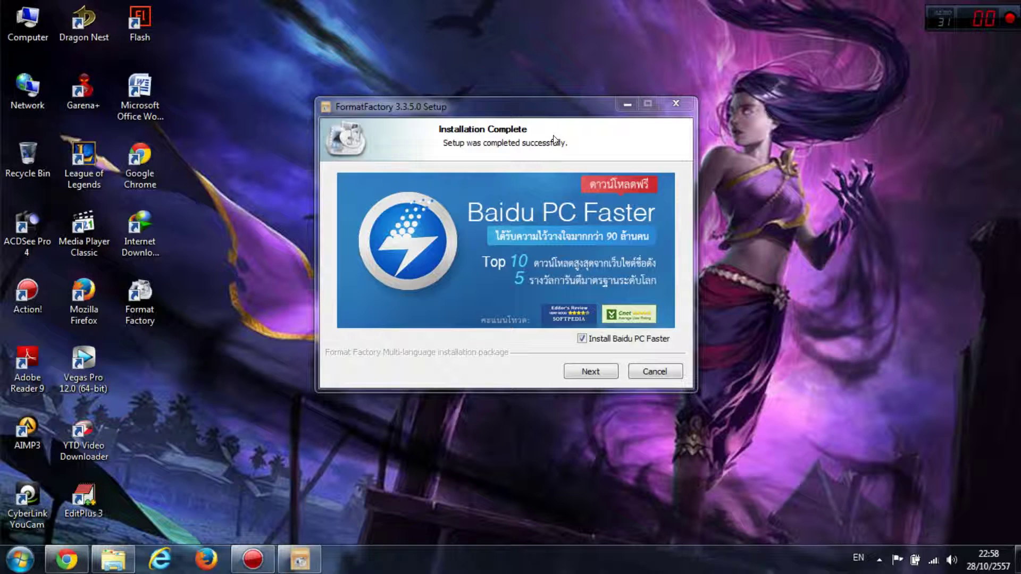
- Decline the Baidu PC Faster installation and finish the FormatFactory setup with Run Format Factory enabled
click(583, 341)
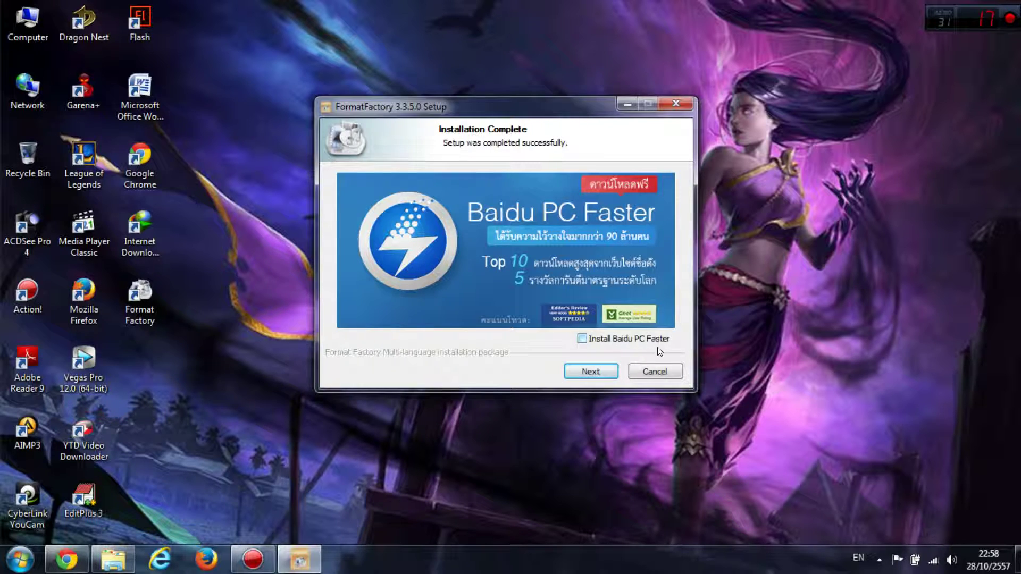
click(611, 375)
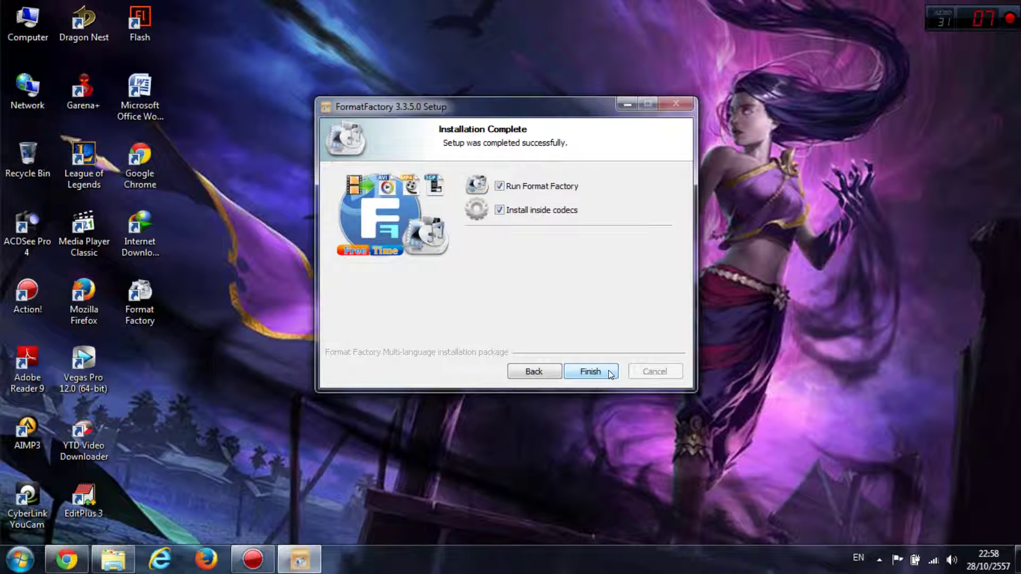
click(522, 211)
click(584, 372)
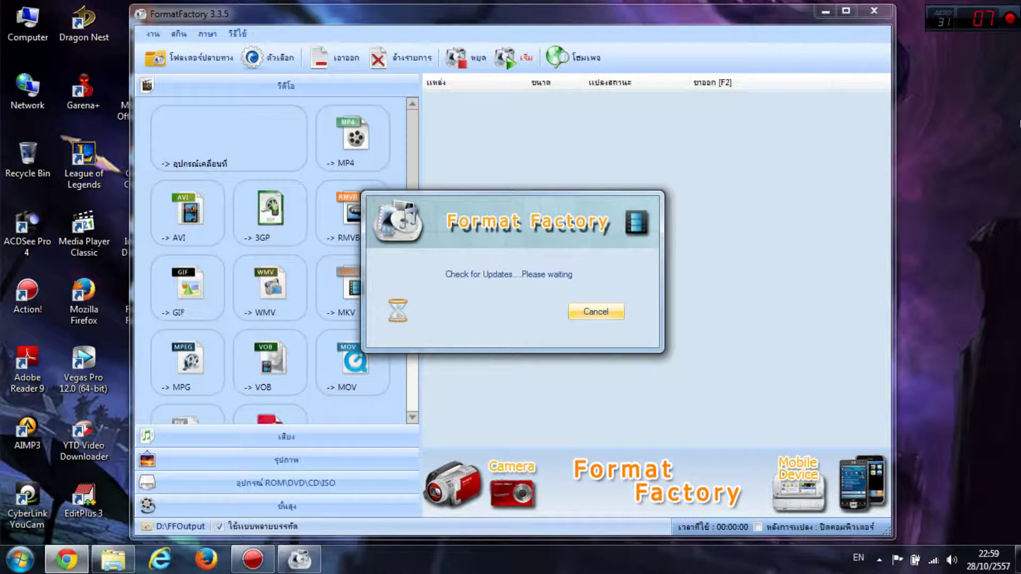
right_click(929, 135)
right_click(942, 172)
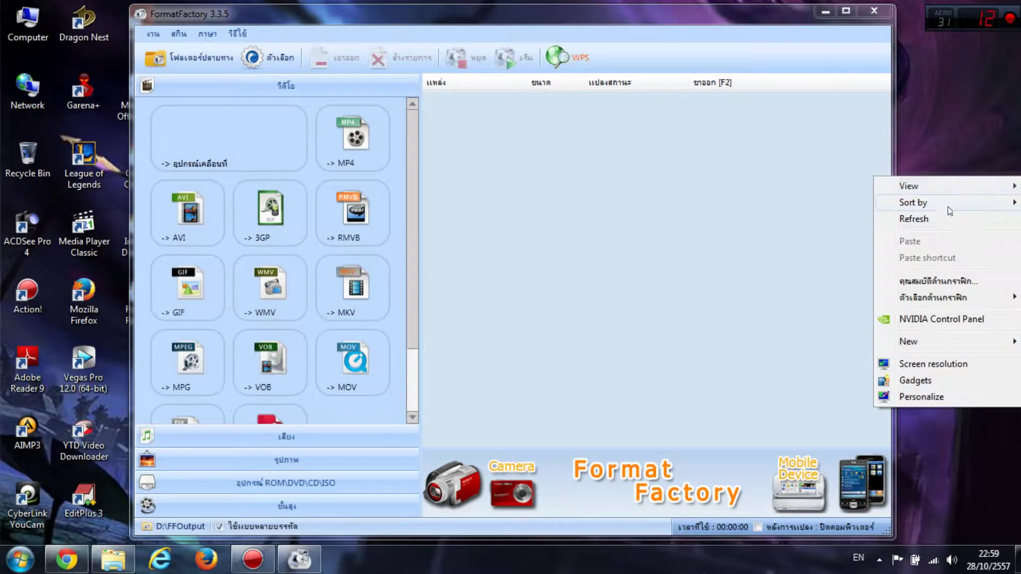
right_click(949, 221)
right_click(945, 262)
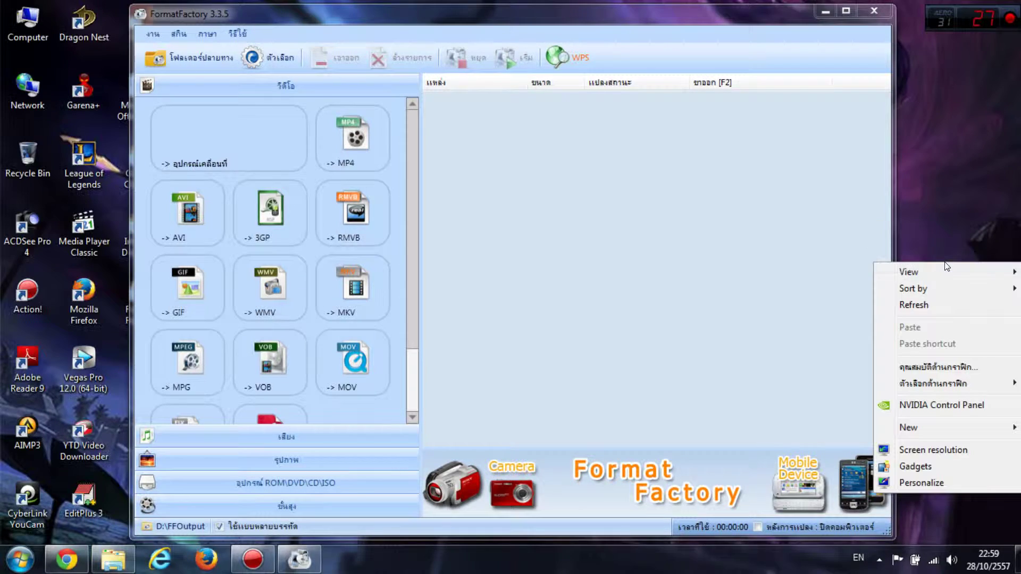
right_click(943, 304)
click(937, 347)
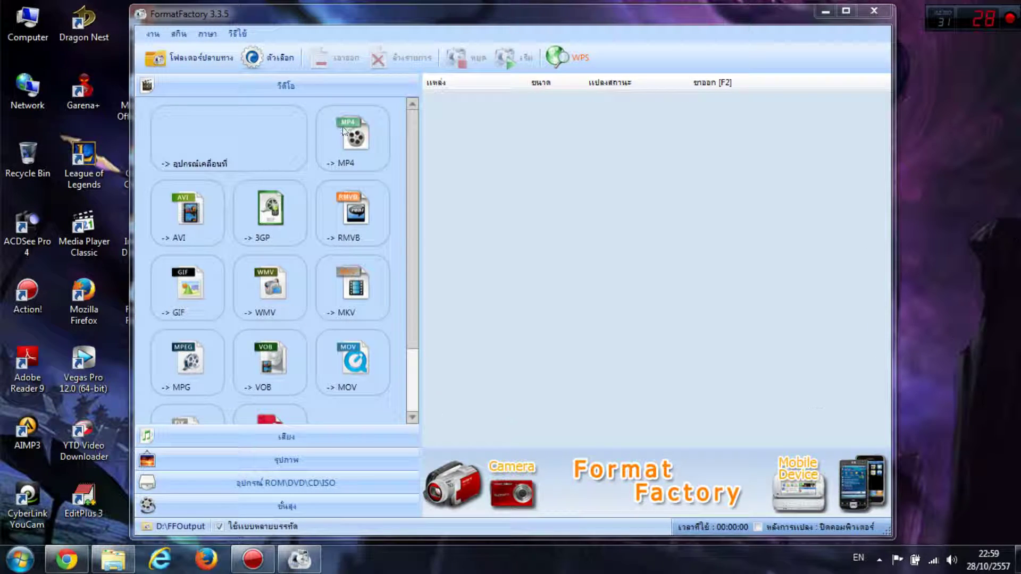
- Switch to Chrome and bring up the ssballthai.in.th topic "ระวัง! 6 โปรแกรมอันตราย ที่ไม่ควรติดตั้ง"
click(90, 505)
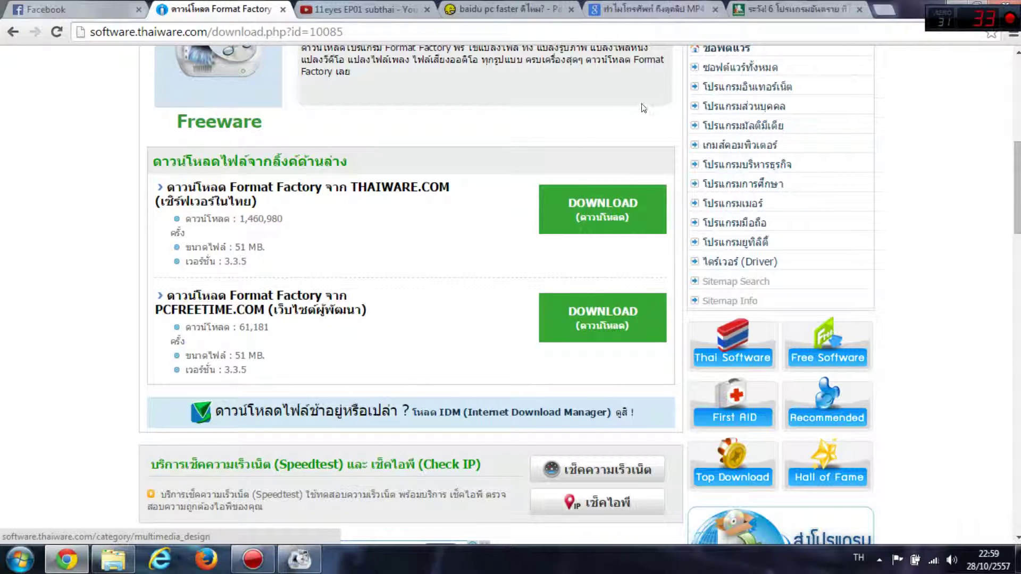
click(660, 9)
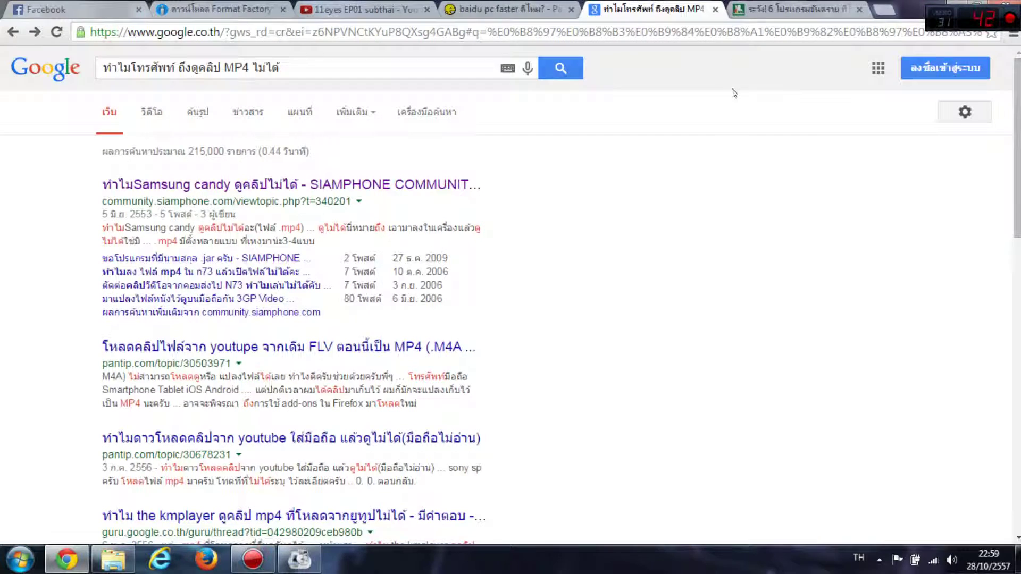
click(797, 6)
scroll(234, 154, down, 5)
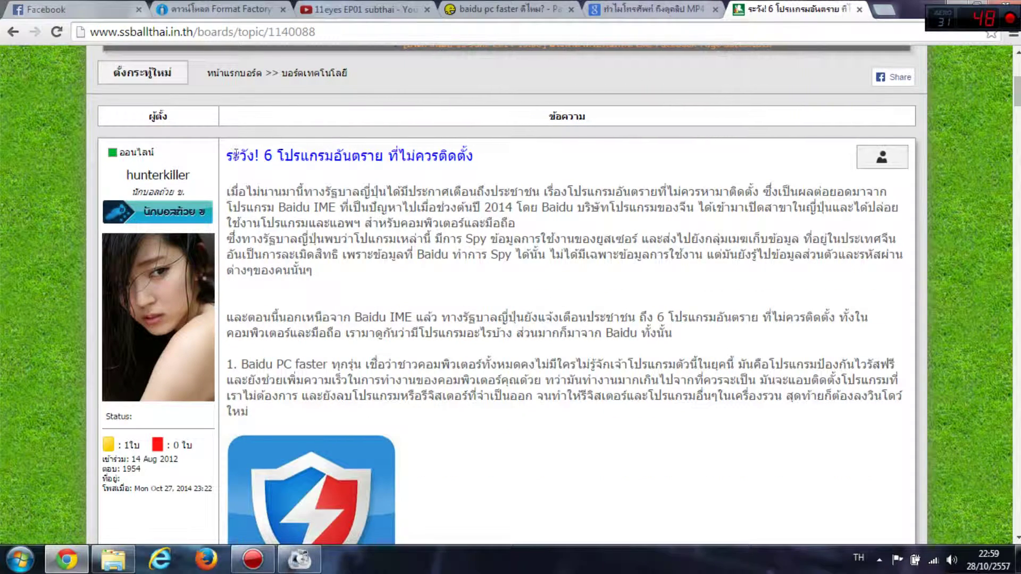
- Read the topic's title and introduction about Baidu IME and the Japanese government's warning
drag(232, 155, 375, 156)
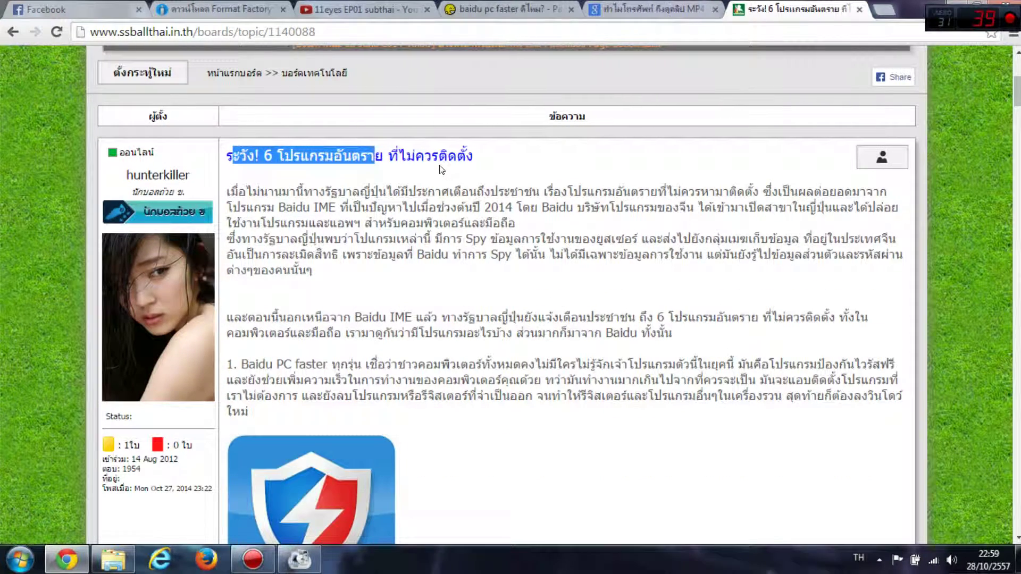
click(440, 169)
scroll(426, 250, down, 5)
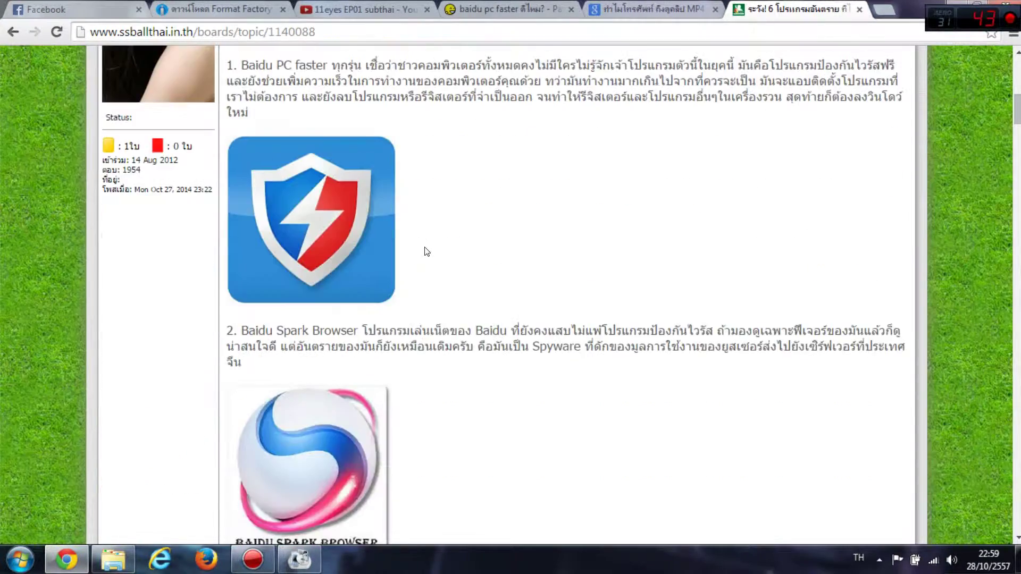
scroll(425, 250, up, 6)
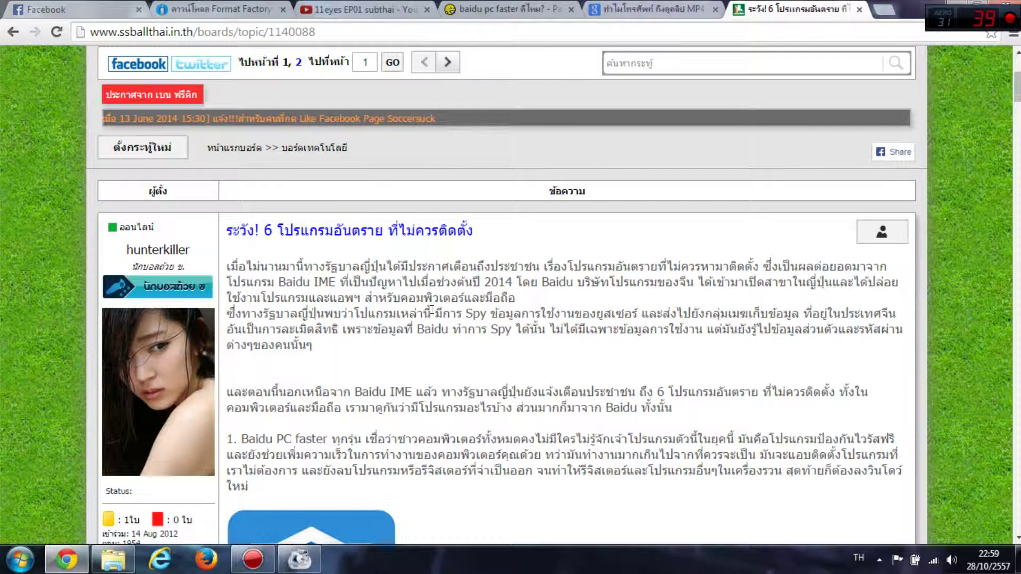
drag(437, 310, 534, 318)
click(534, 319)
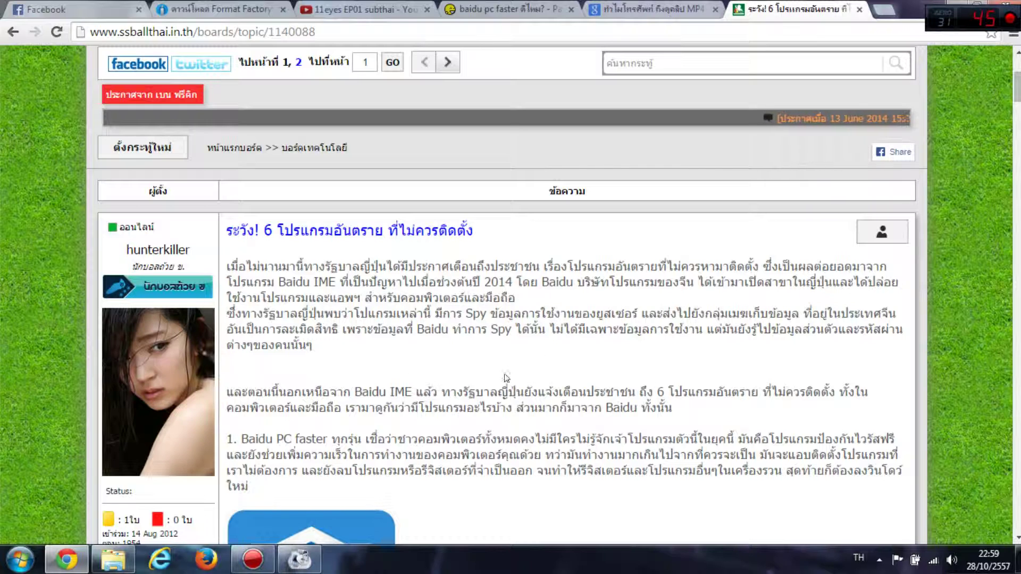
drag(332, 267, 428, 268)
click(391, 268)
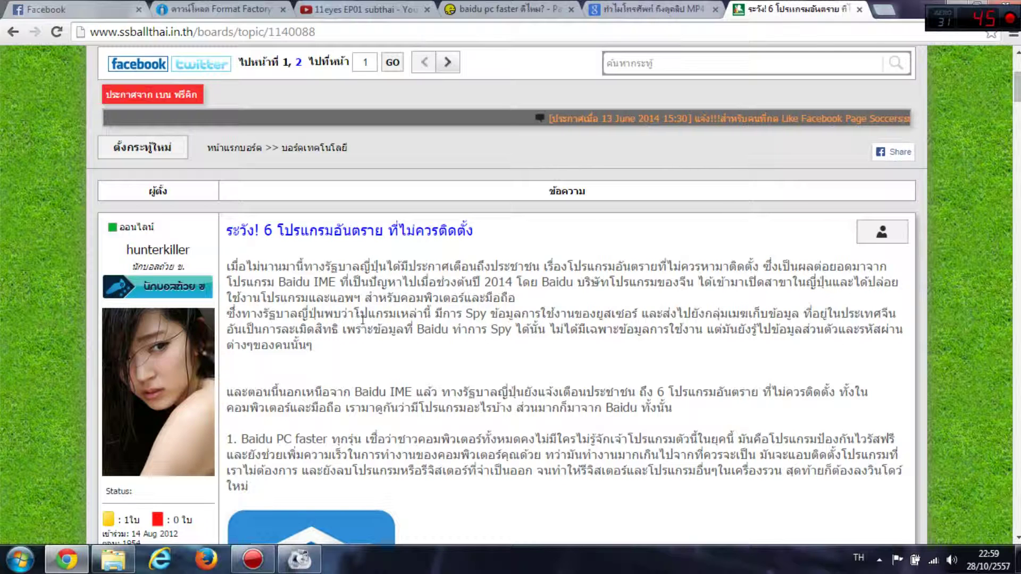
- Read through the topic's six listed programs, from Baidu PC faster to 555.in.th
scroll(367, 320, down, 1)
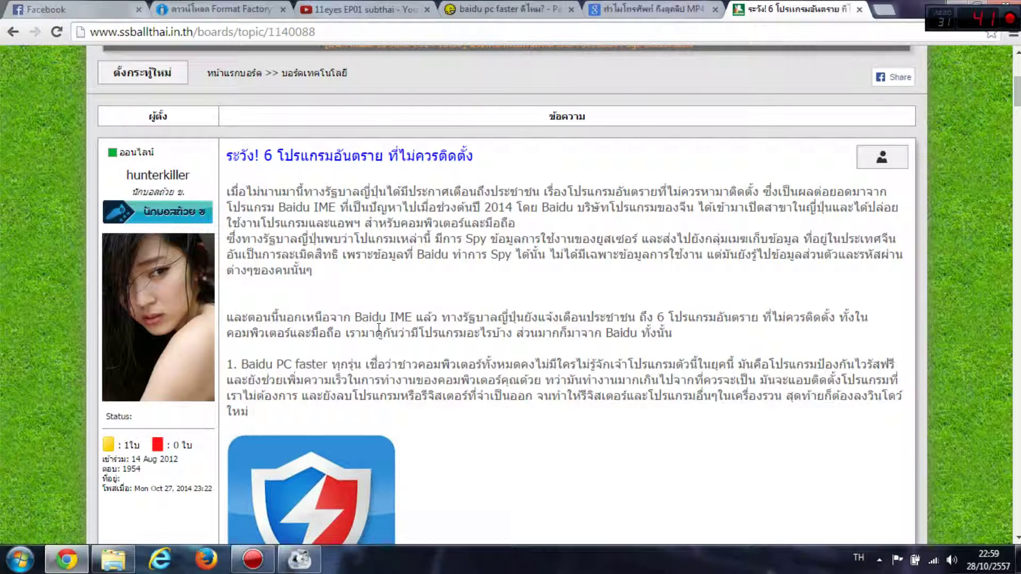
scroll(367, 319, down, 1)
scroll(348, 339, down, 4)
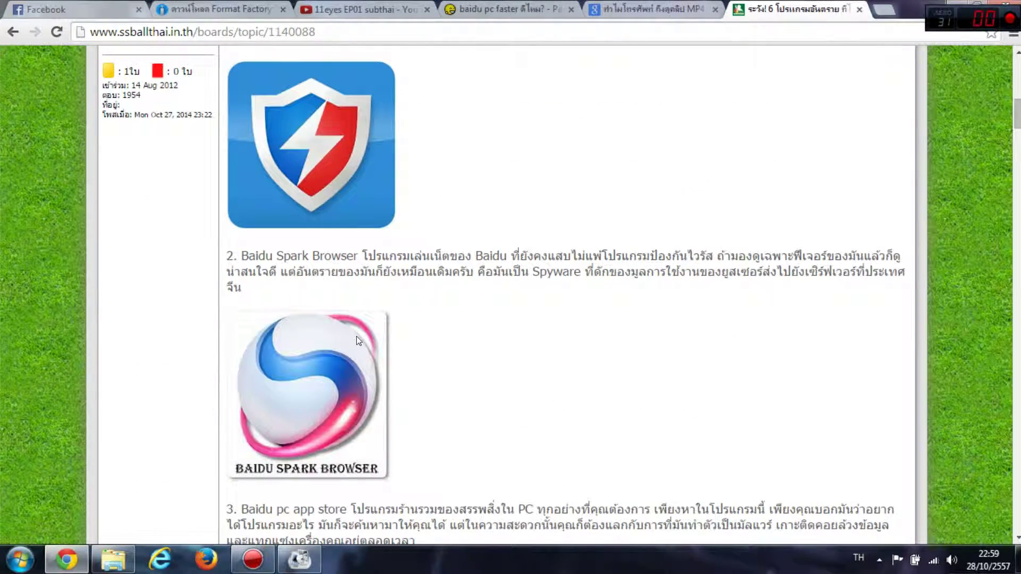
scroll(355, 340, down, 6)
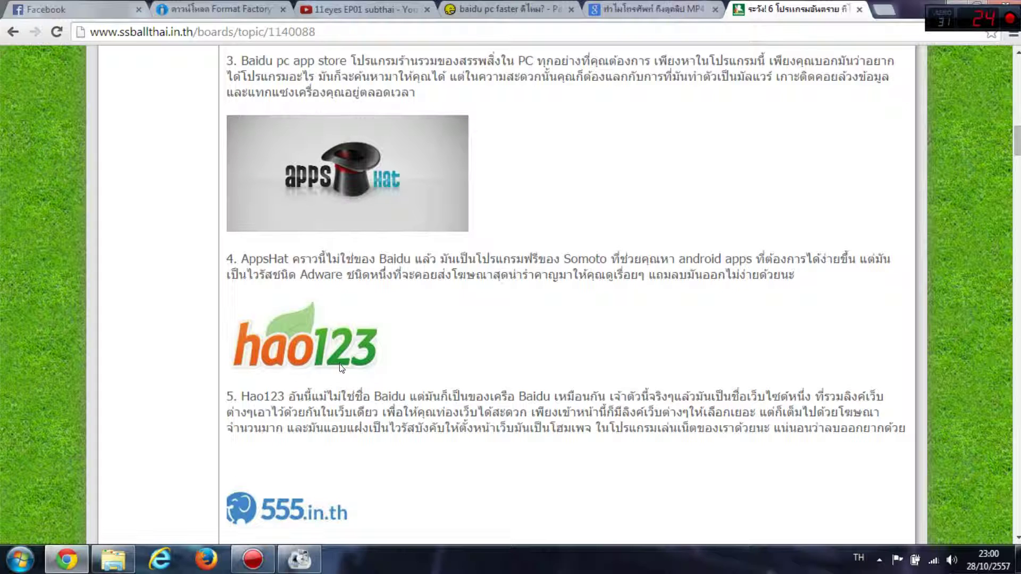
scroll(341, 367, down, 1)
scroll(325, 428, down, 3)
double_click(351, 330)
double_click(707, 346)
scroll(570, 379, up, 4)
scroll(569, 378, down, 3)
drag(455, 261, 732, 260)
scroll(647, 307, down, 5)
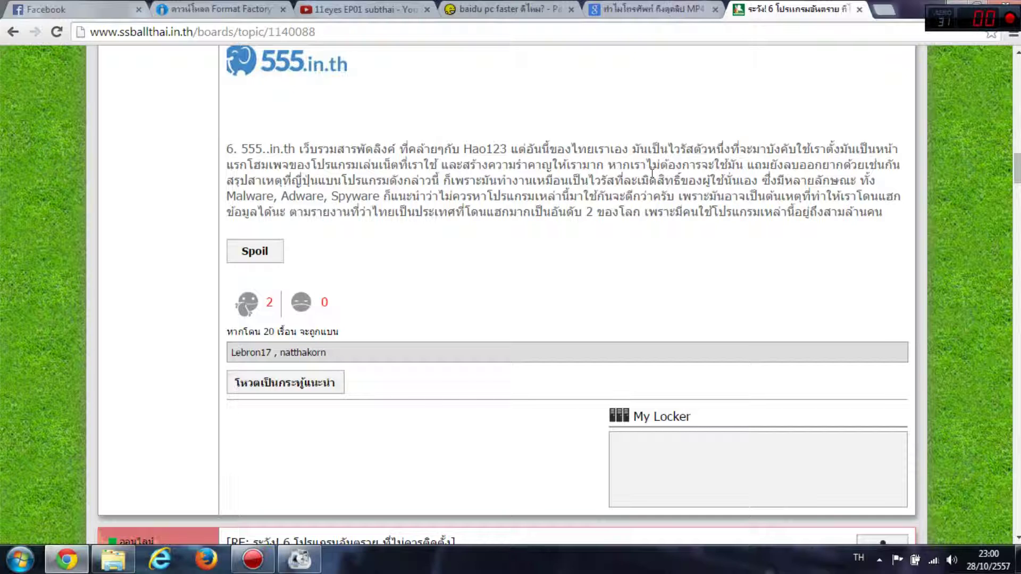
- Close the ssballthai.in.th topic and minimize Chrome to return to FormatFactory
click(615, 5)
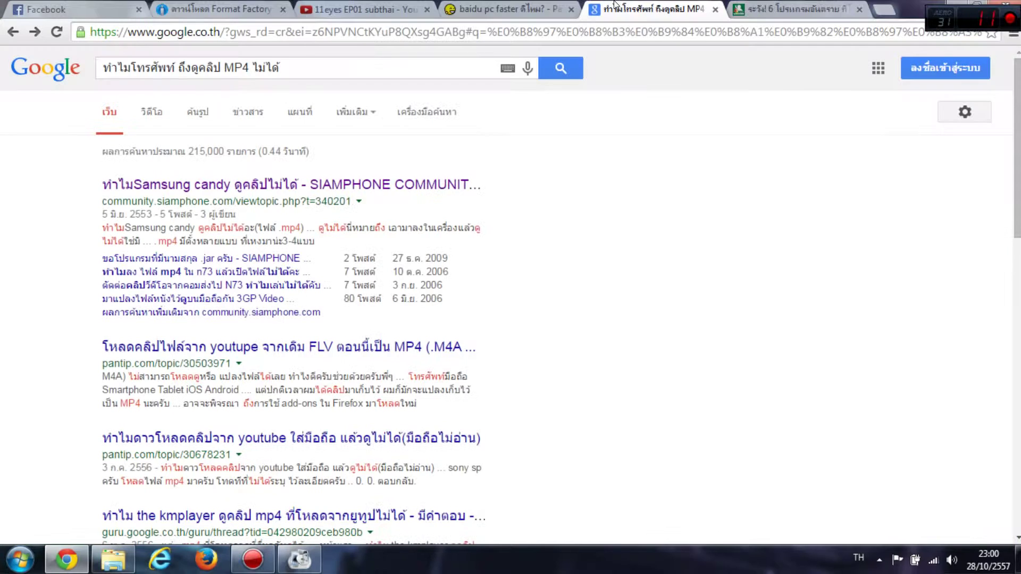
click(761, 7)
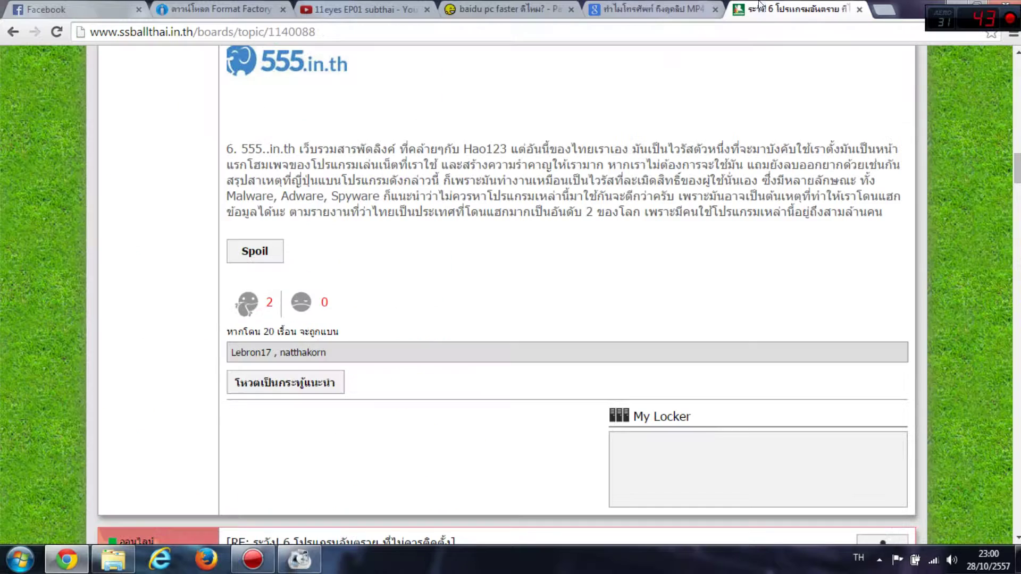
click(857, 9)
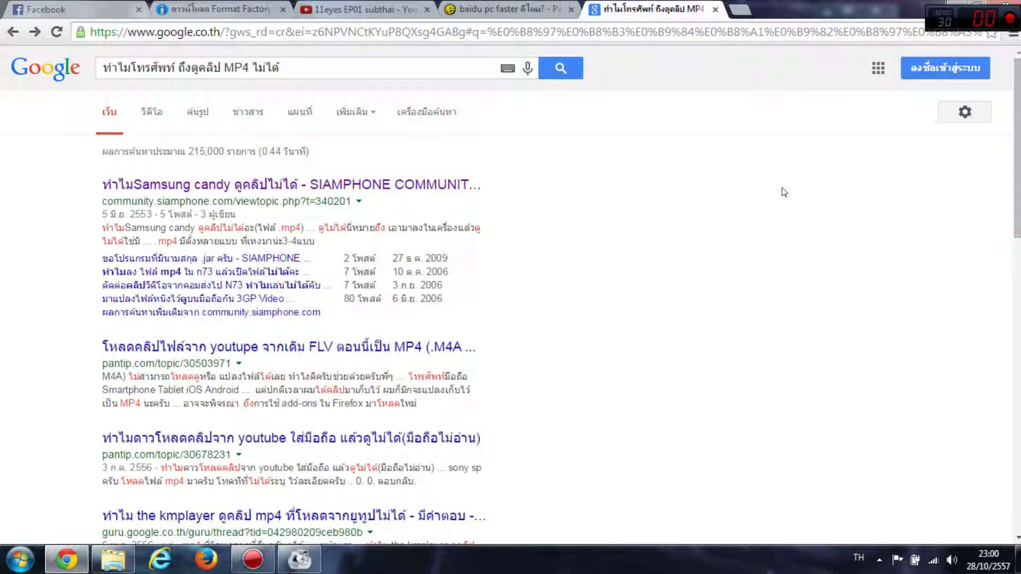
click(937, 5)
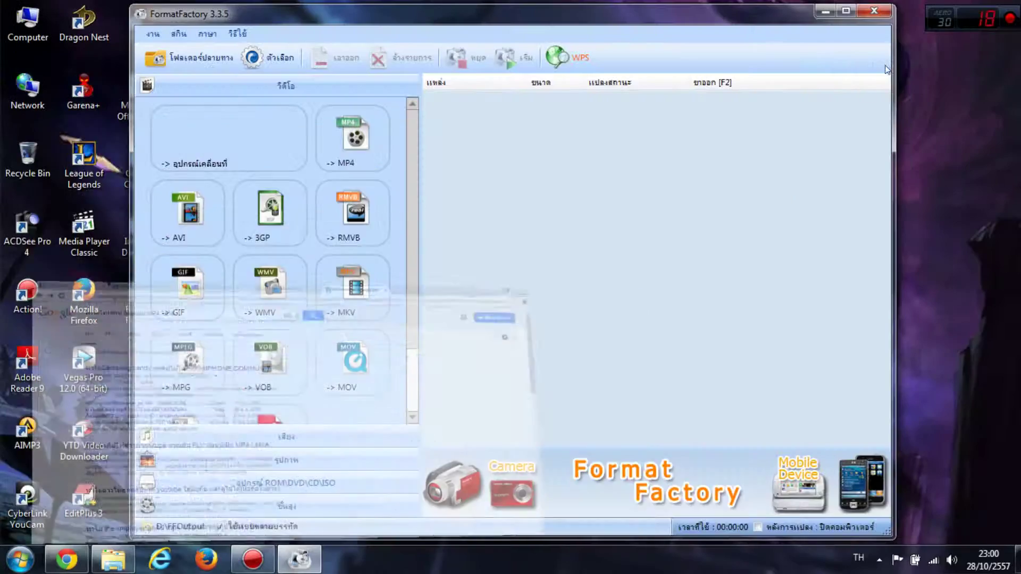
right_click(875, 169)
right_click(970, 201)
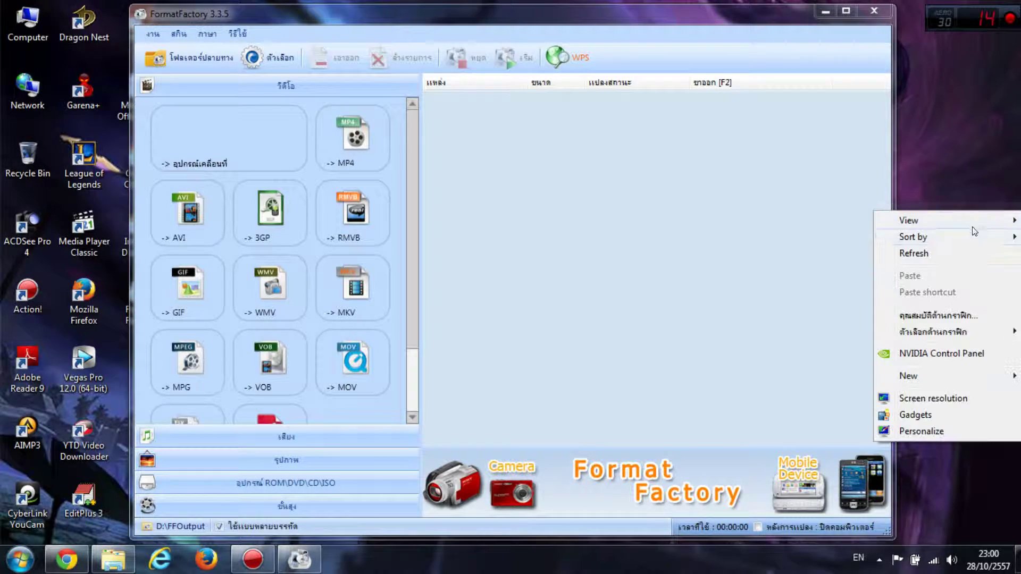
right_click(972, 244)
click(972, 288)
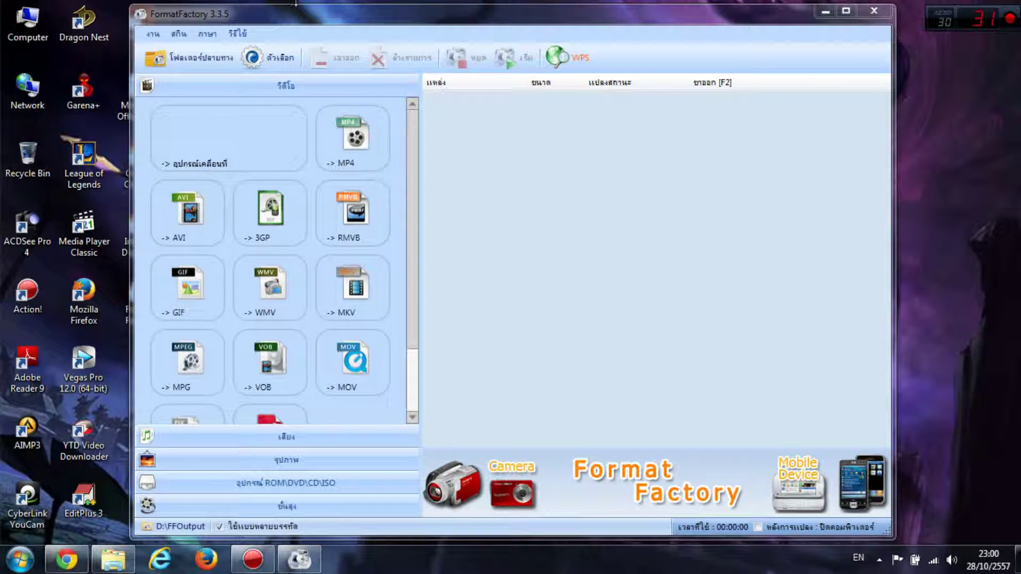
- Maximize the FormatFactory 3.3.5 window
double_click(284, 15)
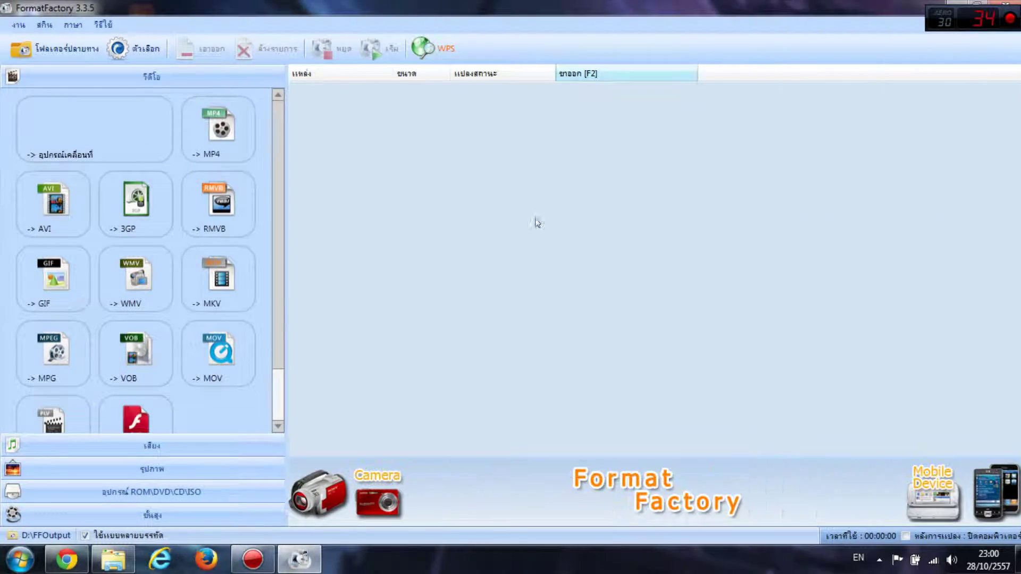
double_click(495, 24)
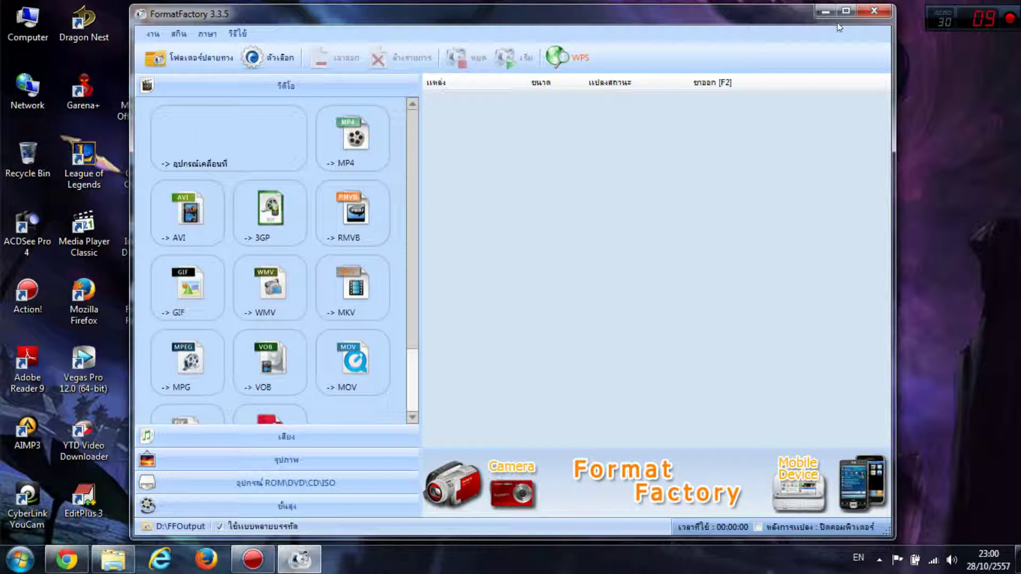
click(846, 10)
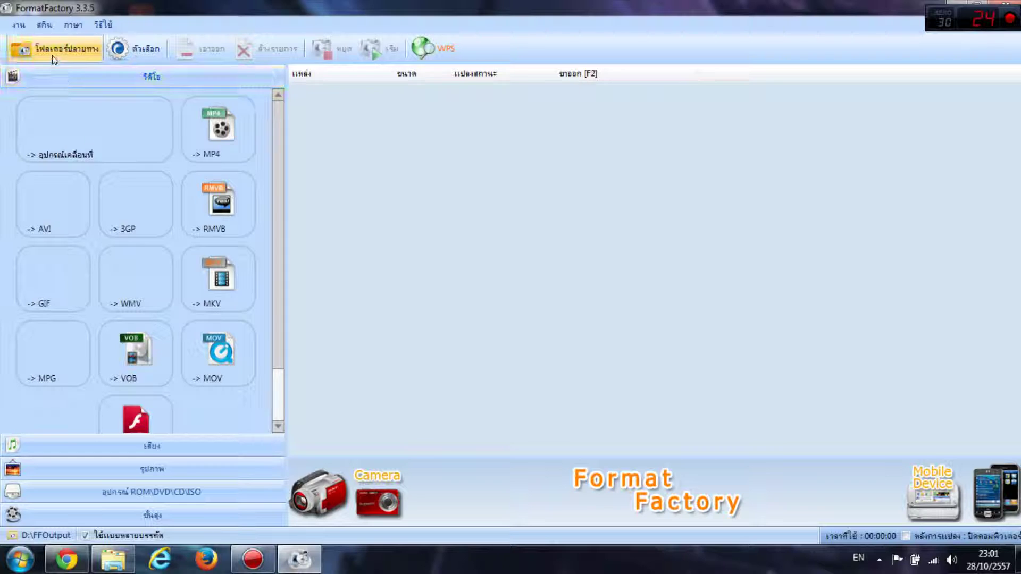
- Change the FormatFactory skin to White
click(21, 25)
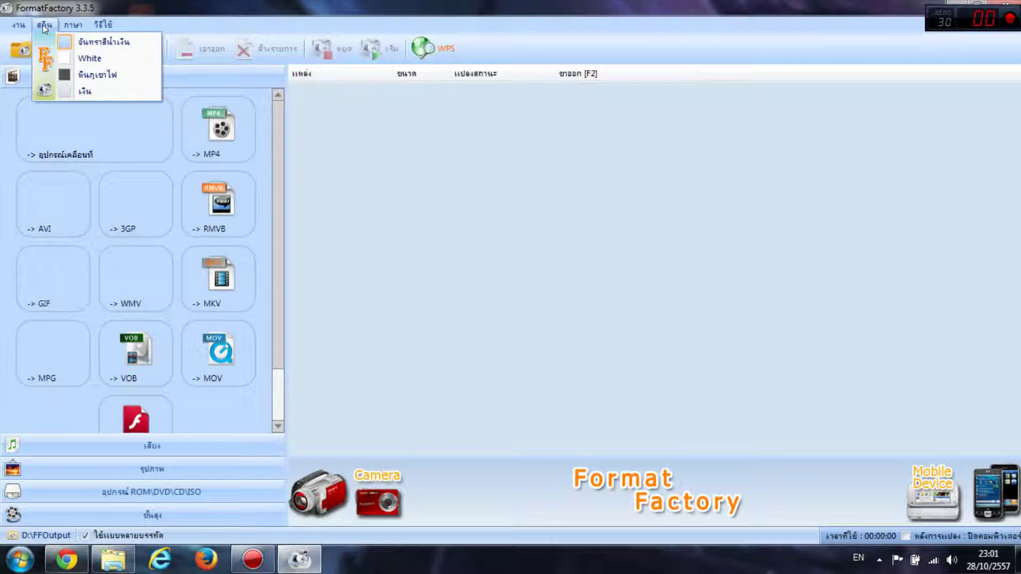
mouse_move(44, 24)
click(90, 58)
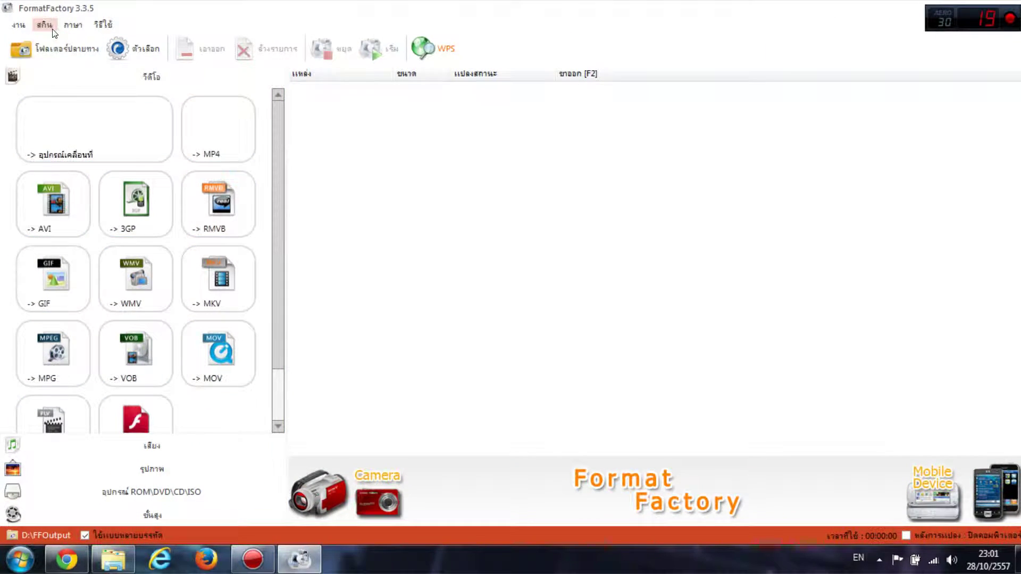
- Try the หินภูเขาไฟ skin, and set the skin to จันทราสีน้ำเงิน
click(44, 24)
click(79, 73)
click(46, 25)
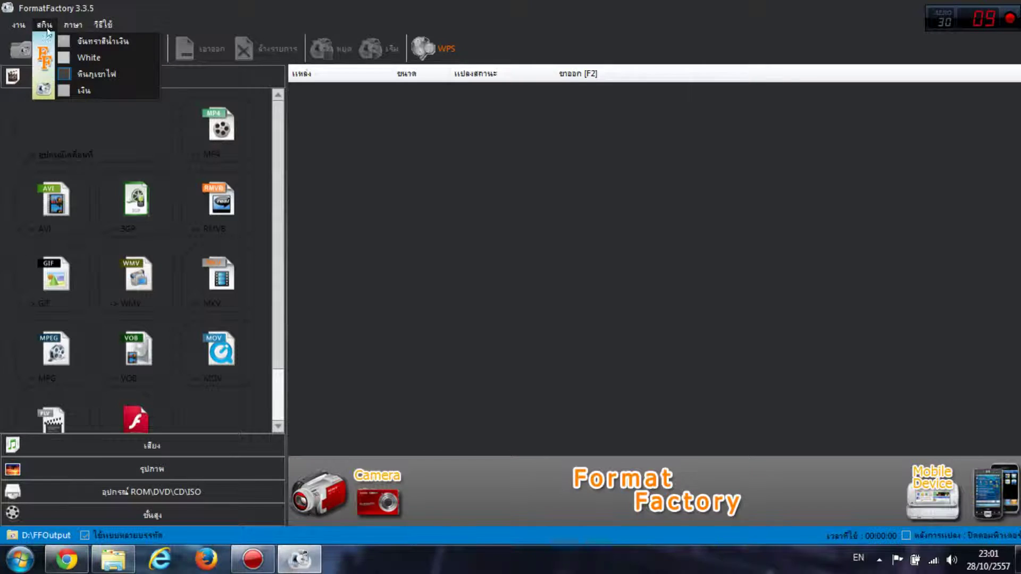
click(67, 41)
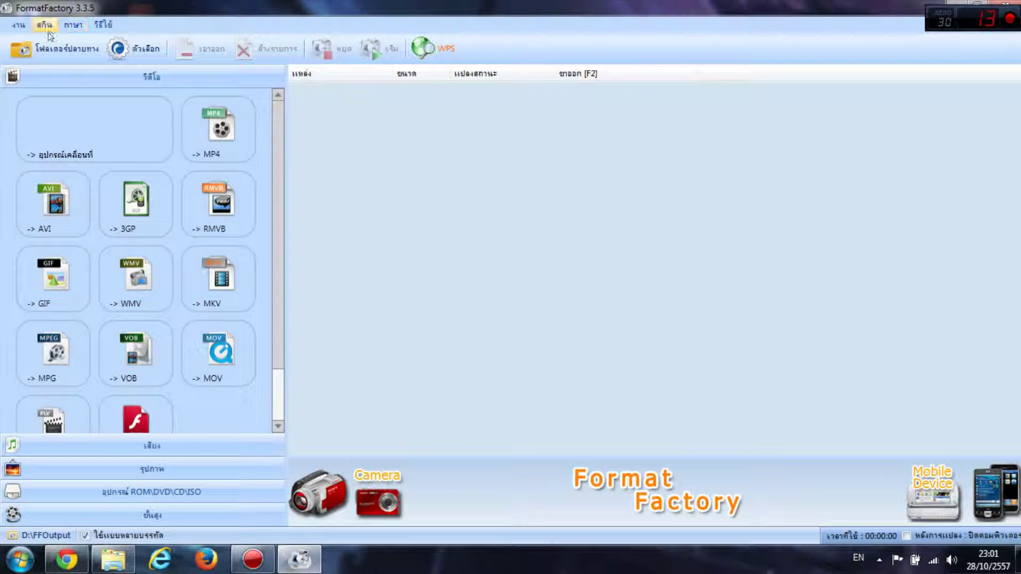
- Review the available interface languages and the help options without choosing any
click(75, 24)
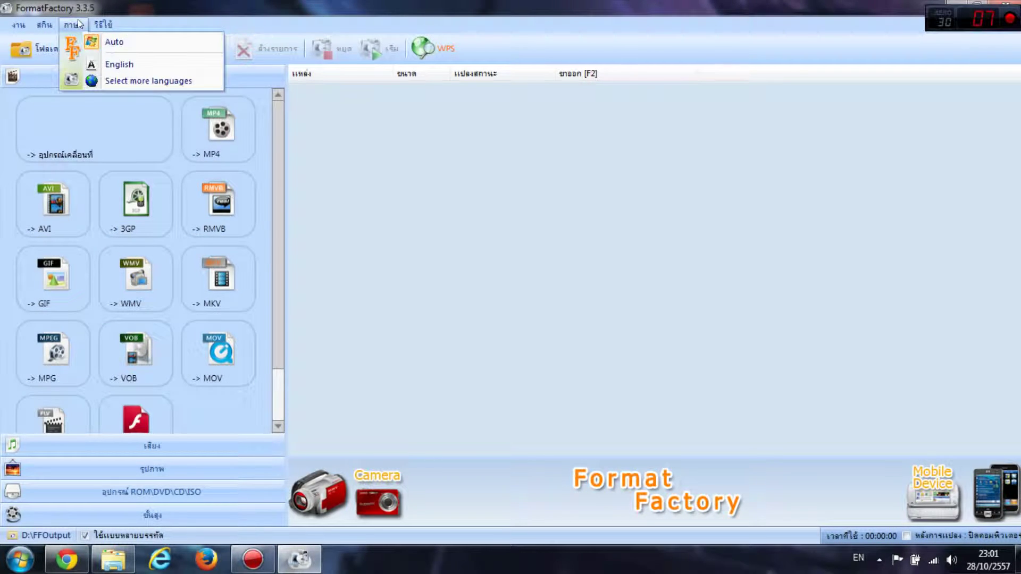
mouse_move(103, 24)
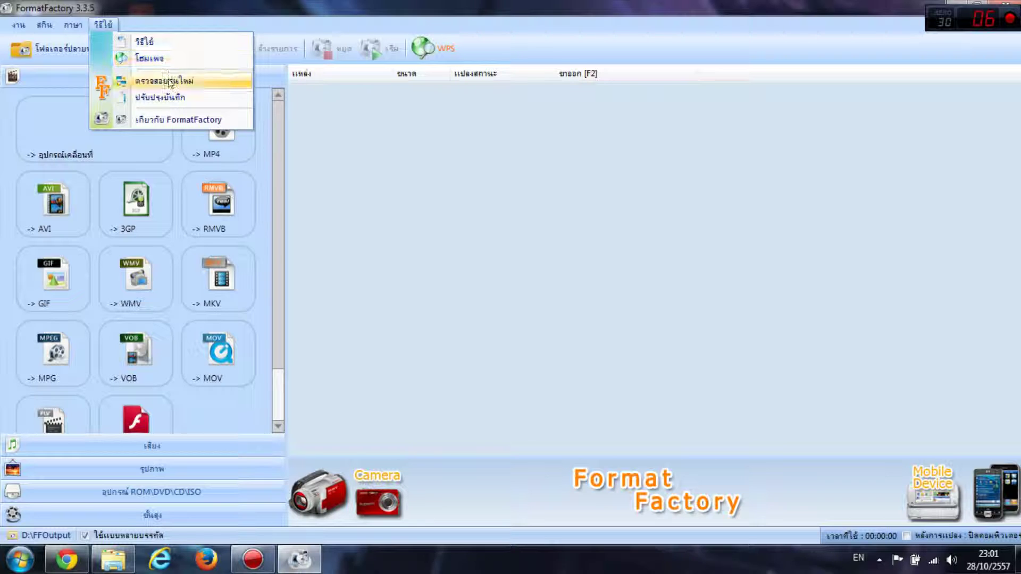
click(318, 130)
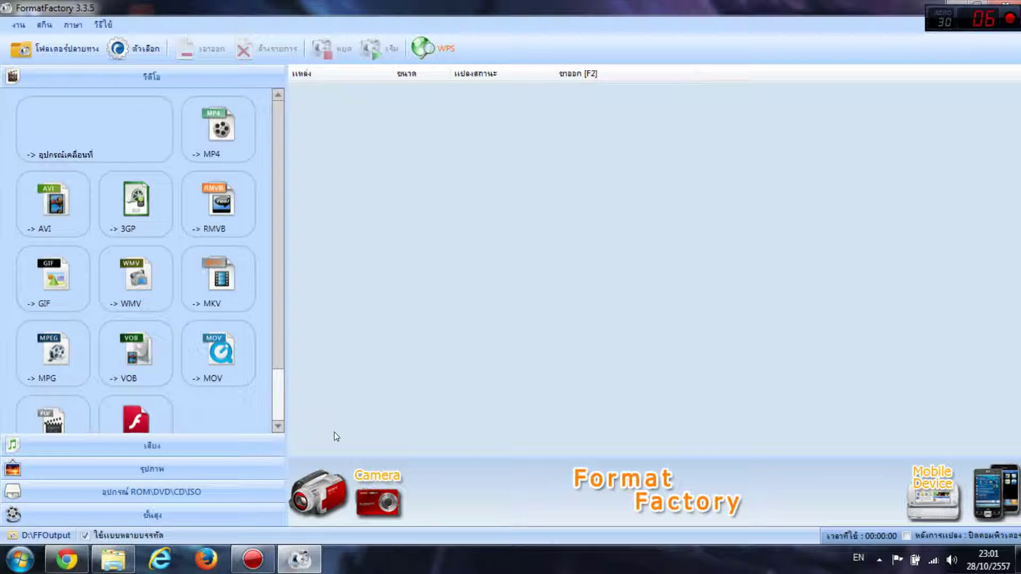
- Browse the output formats offered for video, audio and pictures, ending on the video formats
scroll(276, 190, down, 2)
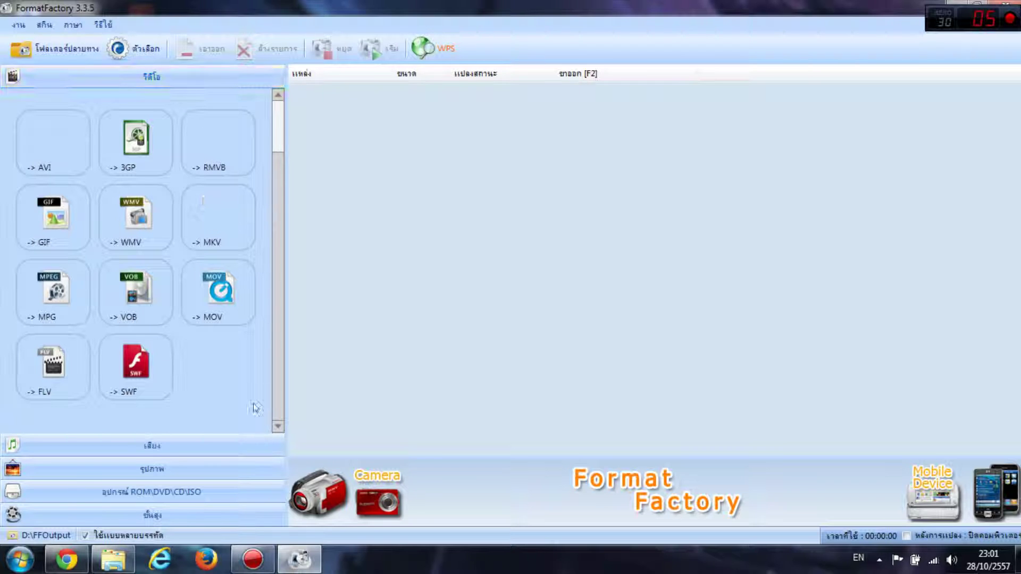
click(212, 446)
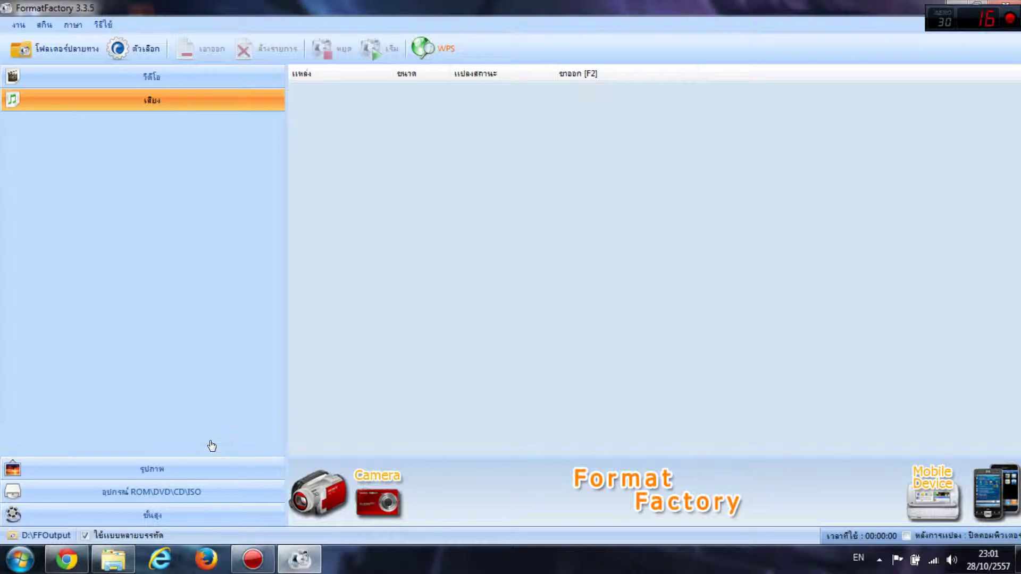
click(169, 474)
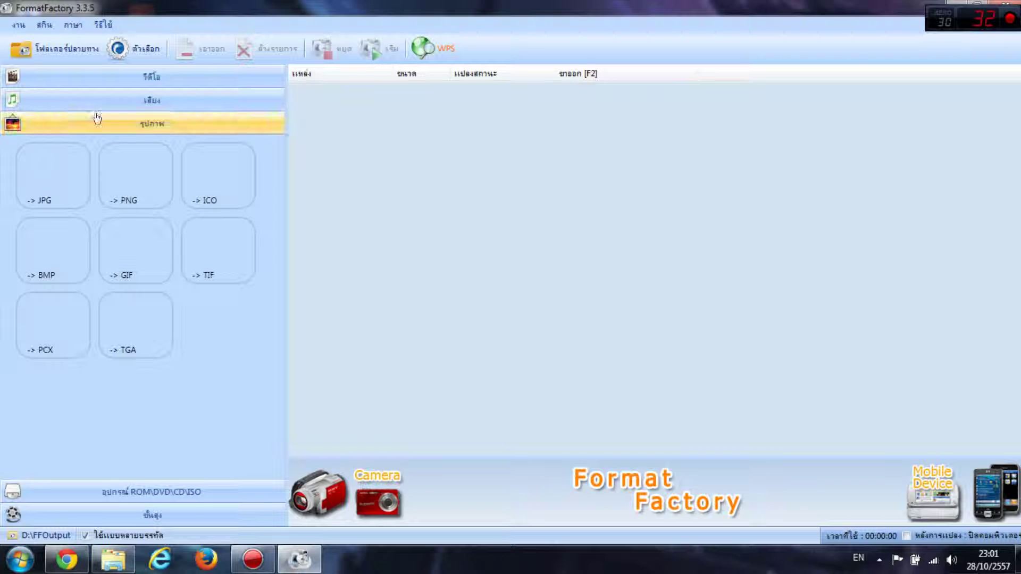
click(141, 101)
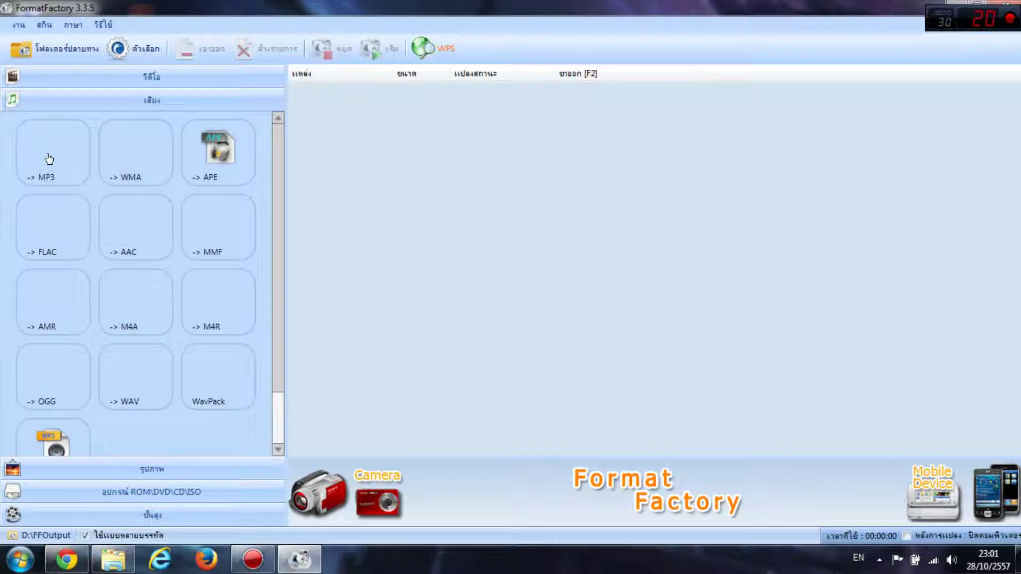
click(116, 81)
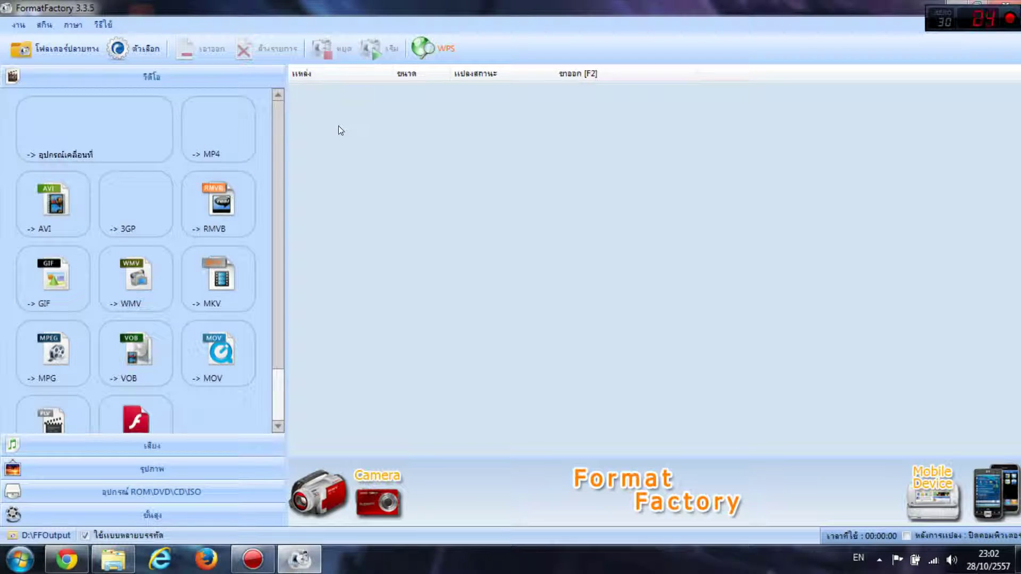
drag(282, 292, 192, 336)
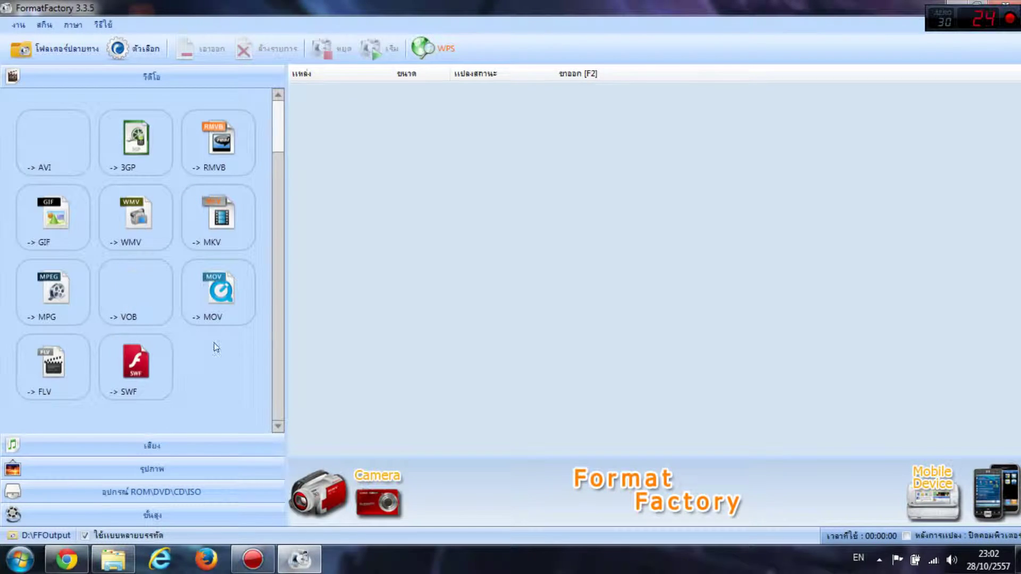
scroll(203, 371, up, 3)
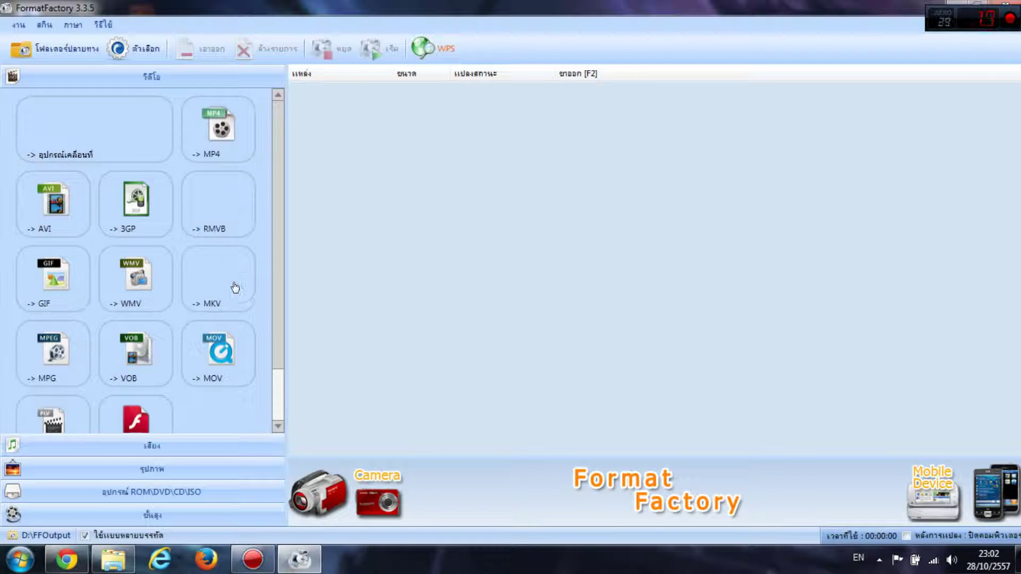
- Look through Local Disk (D:) in Windows Explorer for the MSFECGFLRFIONCKTDWTL video and return to FormatFactory
click(112, 559)
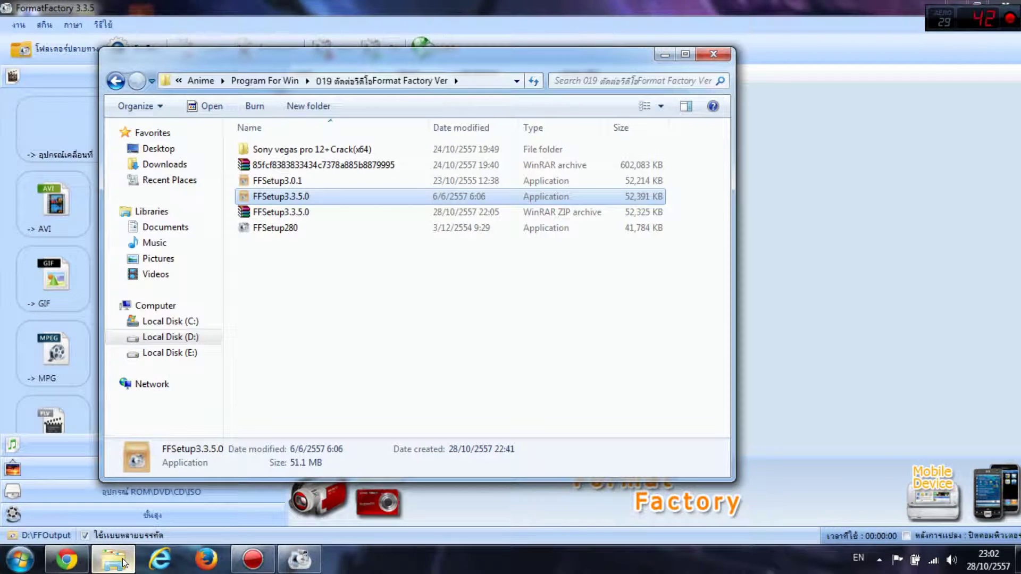
click(195, 336)
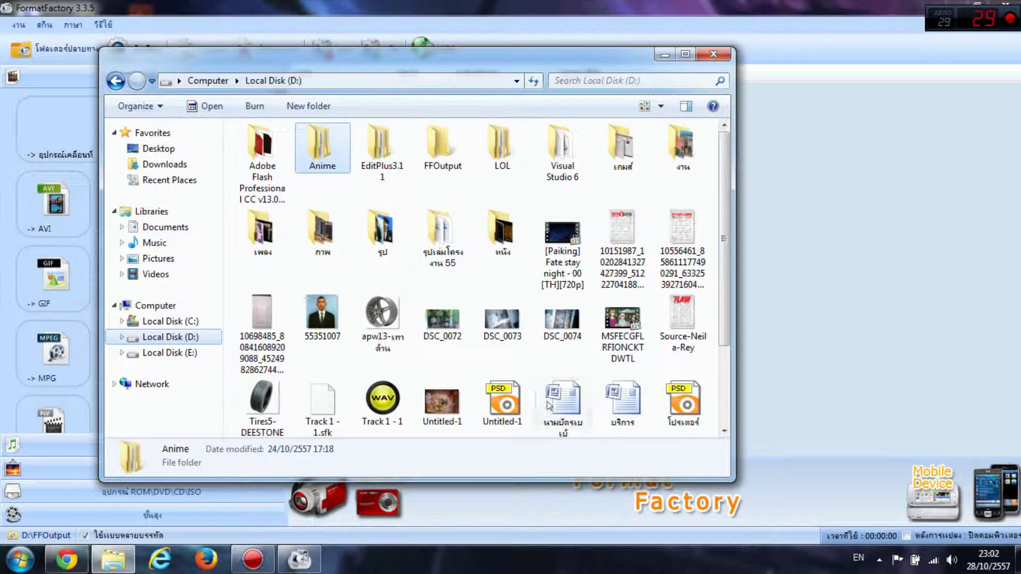
click(581, 307)
scroll(581, 306, down, 1)
click(582, 178)
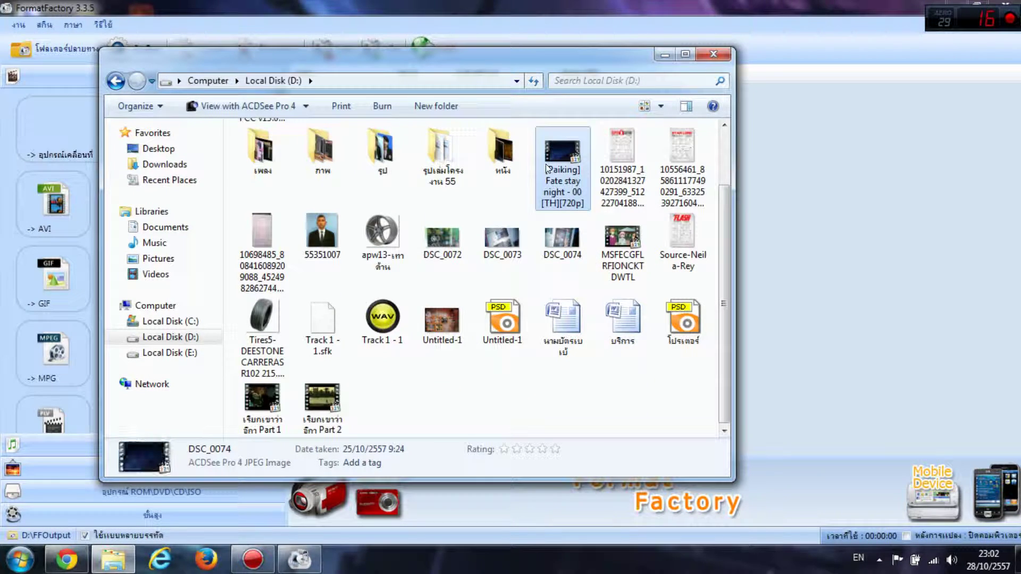
click(622, 242)
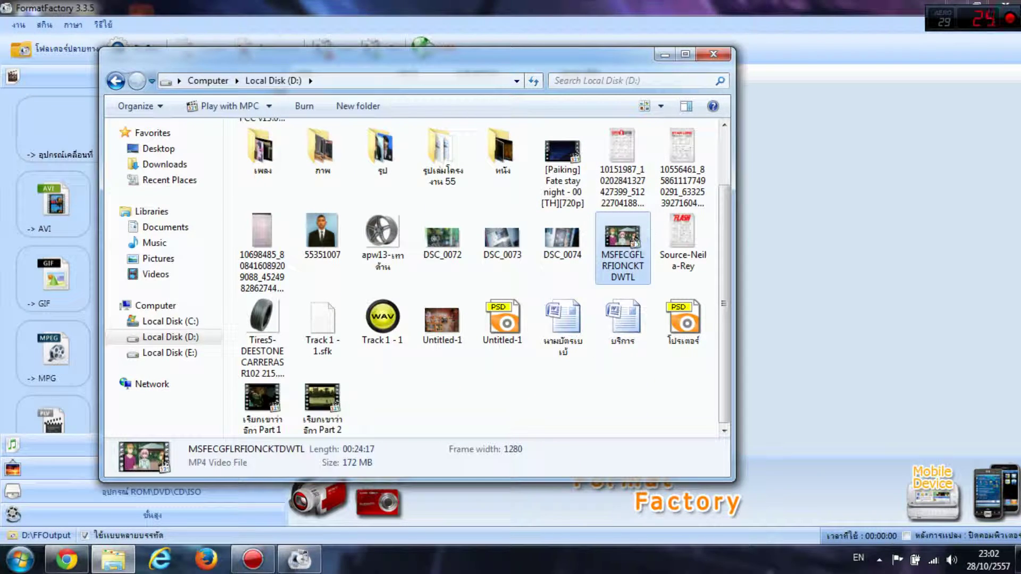
click(664, 55)
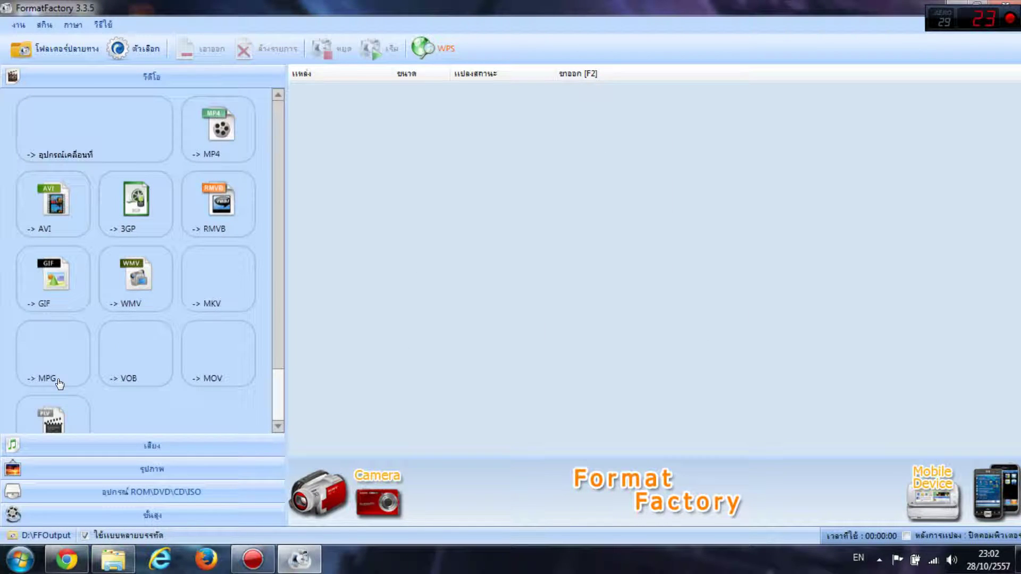
- Start an MP4 video conversion with the คุณภาพและขนาดสูง (high quality and size) output profile
click(238, 138)
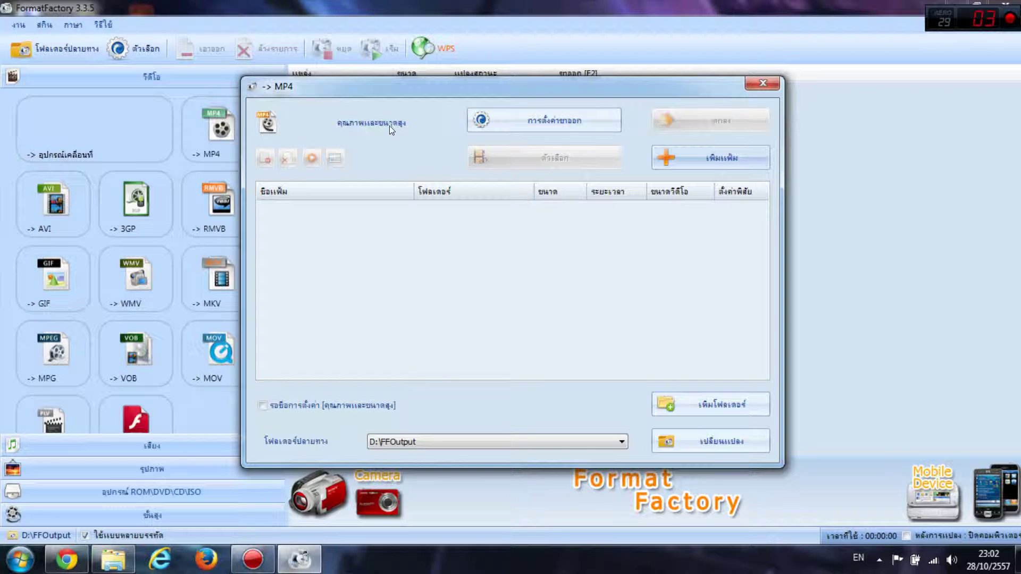
click(516, 125)
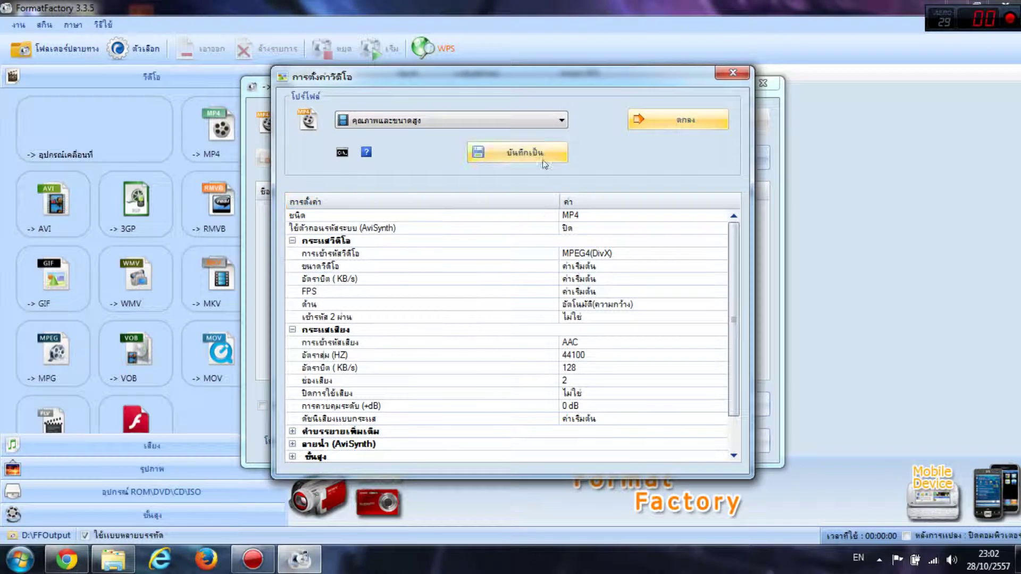
click(513, 124)
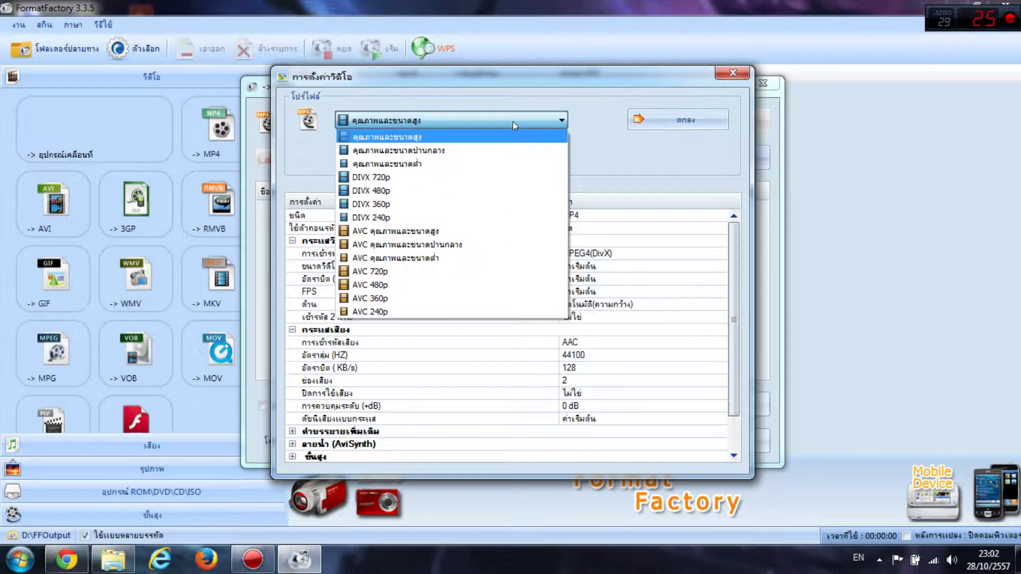
click(439, 139)
click(666, 118)
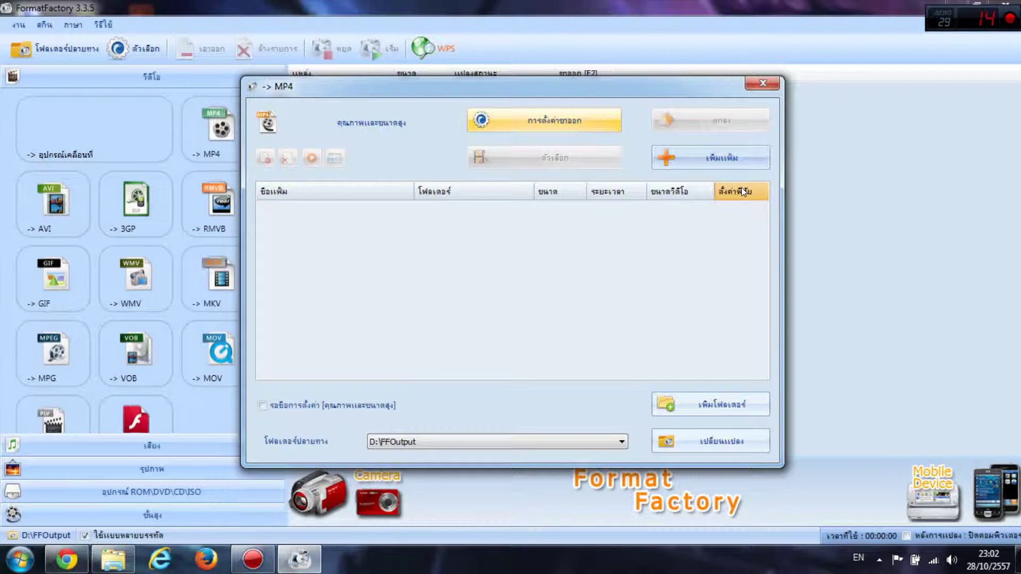
- Add the MSFECGFLRFIONCKTDWTL video from Local Disk (D:) to the MP4 conversion
click(719, 158)
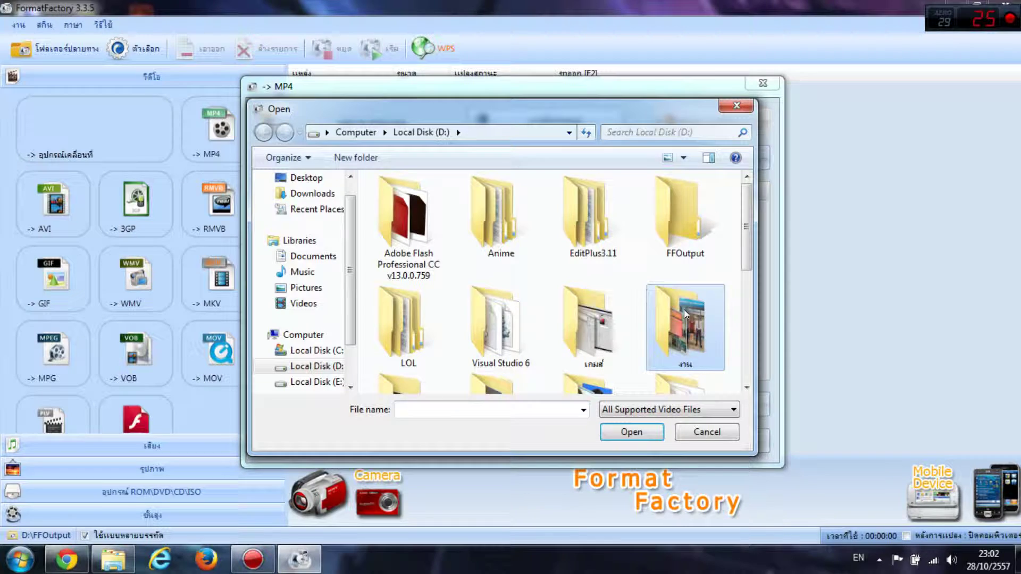
scroll(684, 309, down, 5)
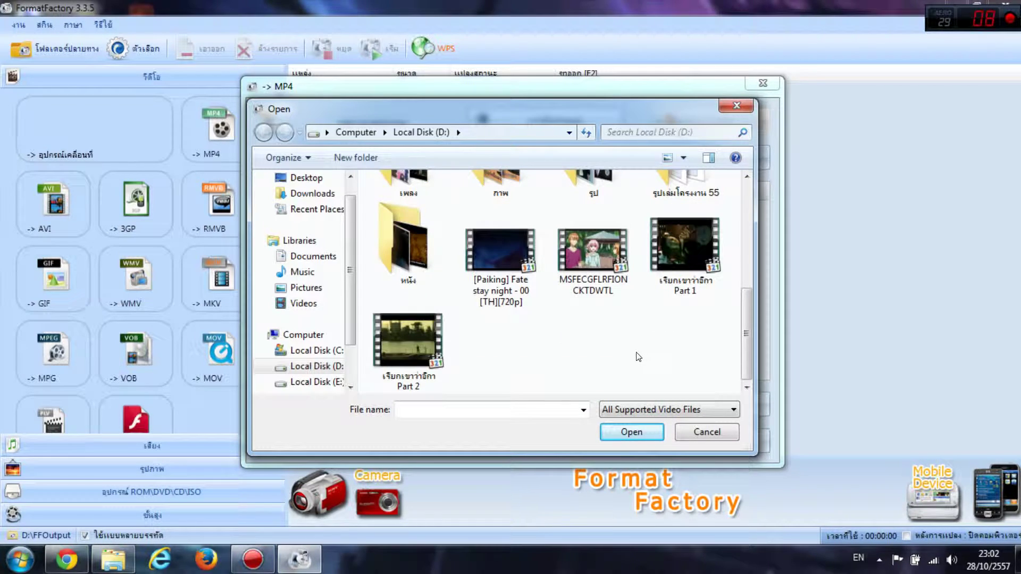
click(603, 276)
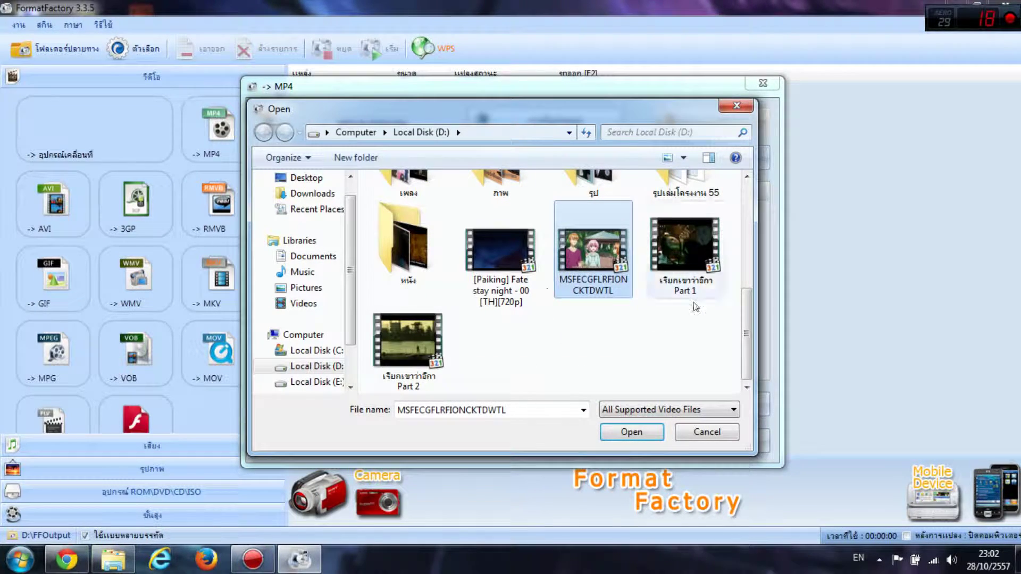
click(632, 437)
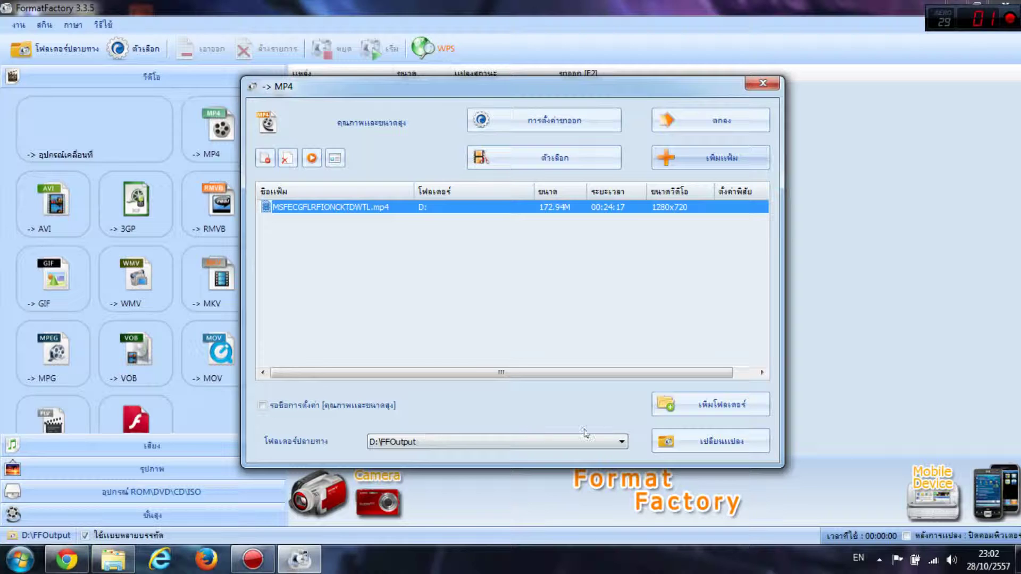
- Set the conversion's output folder to Local Disk (E:)
click(670, 433)
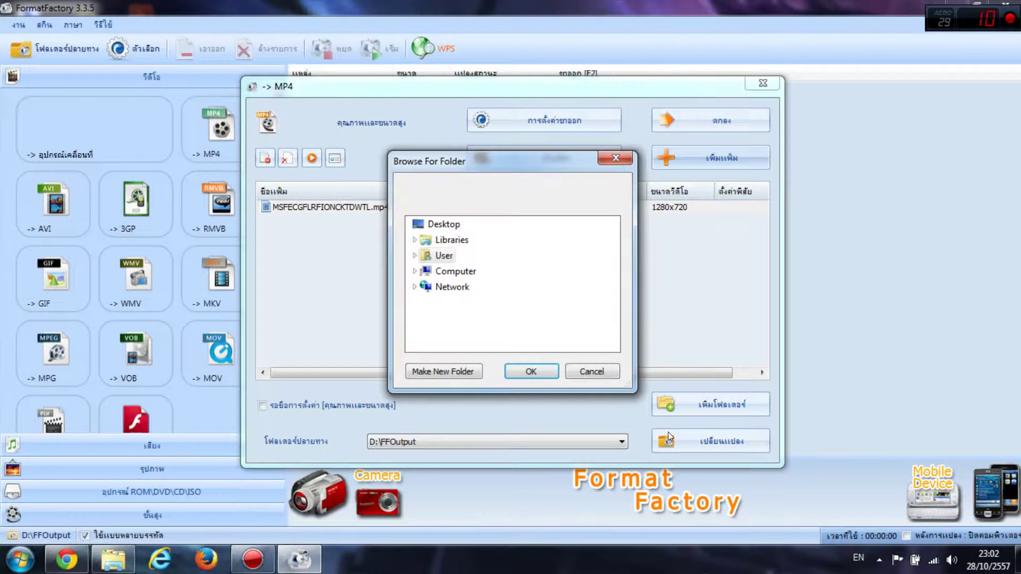
double_click(453, 272)
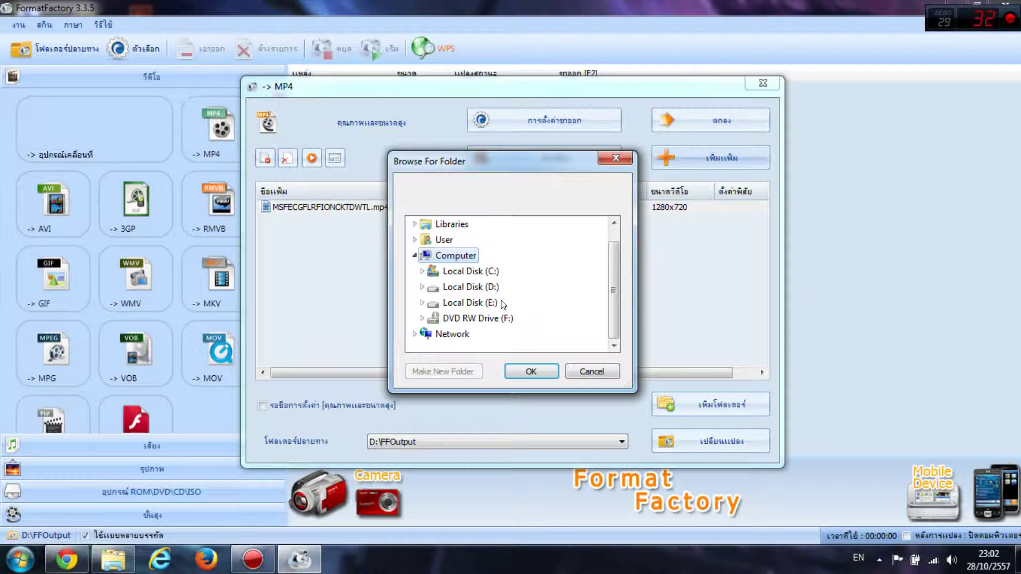
double_click(471, 303)
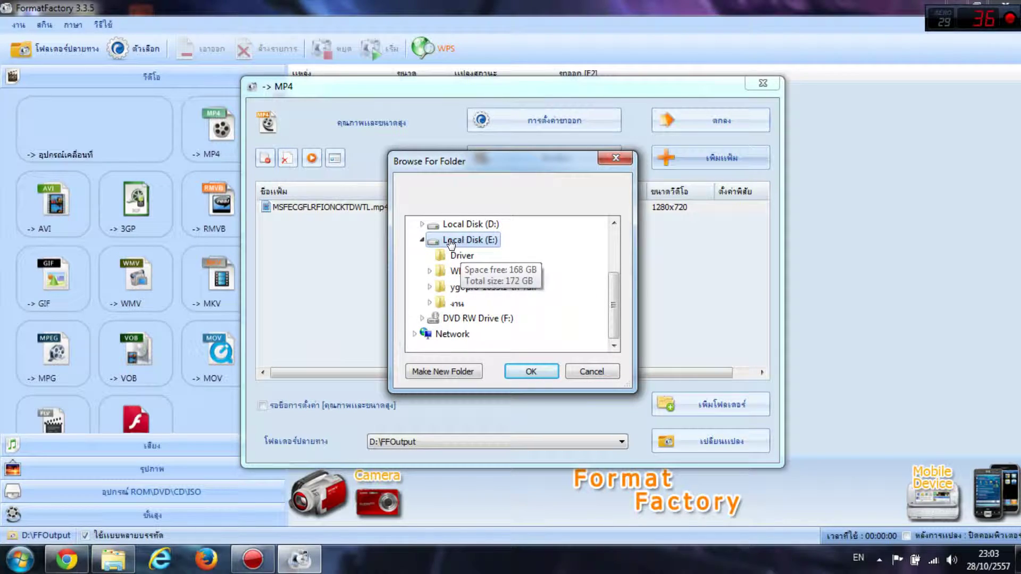
click(531, 371)
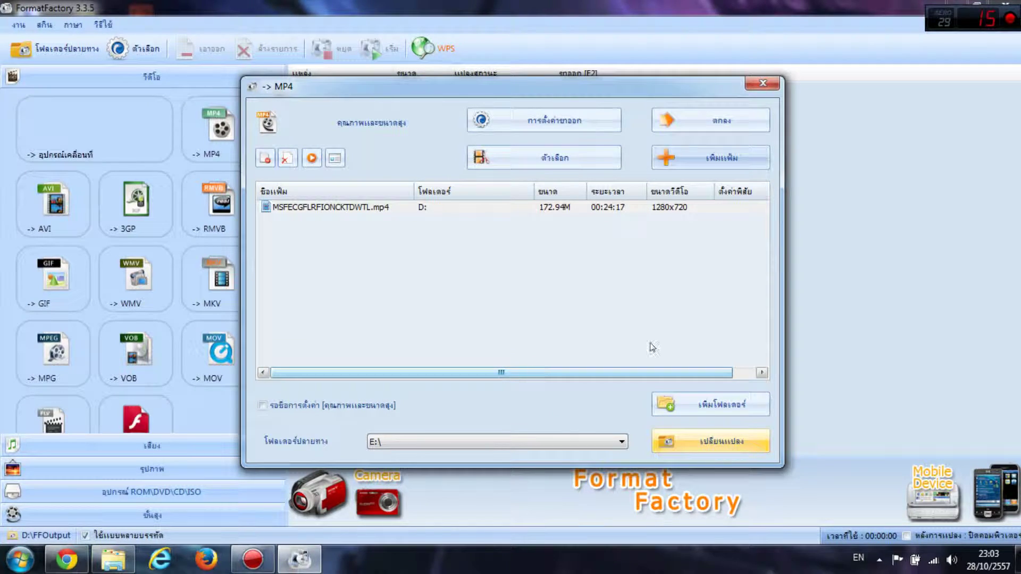
- Confirm the MP4 job for MSFECGFLRFIONCKTDWTL and start converting it
click(707, 131)
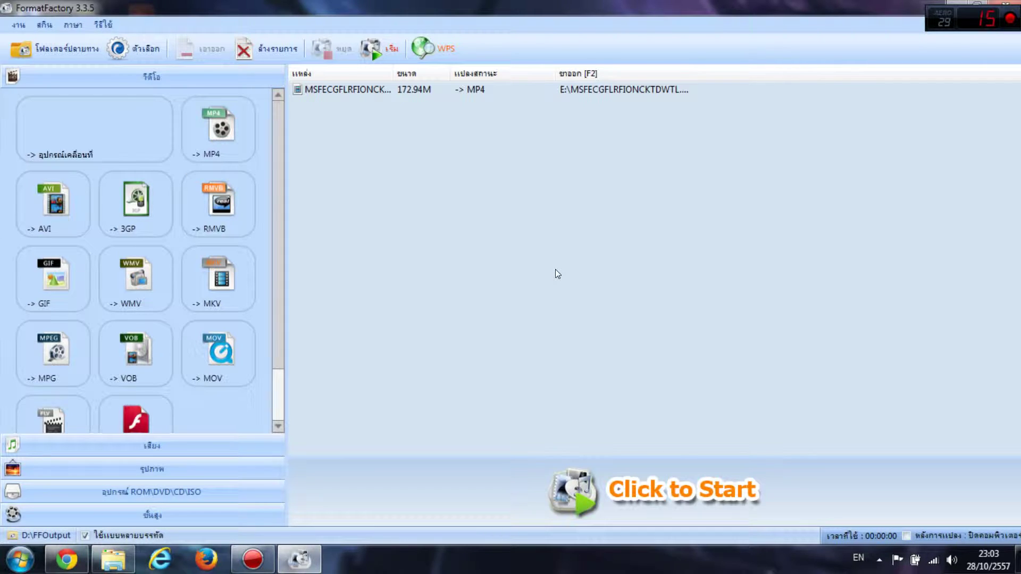
click(550, 89)
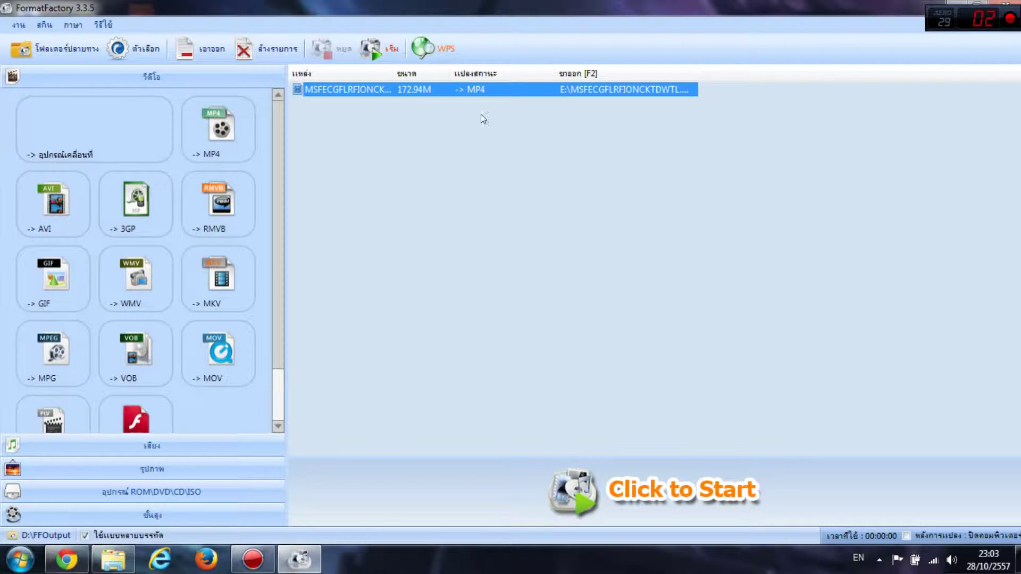
click(376, 53)
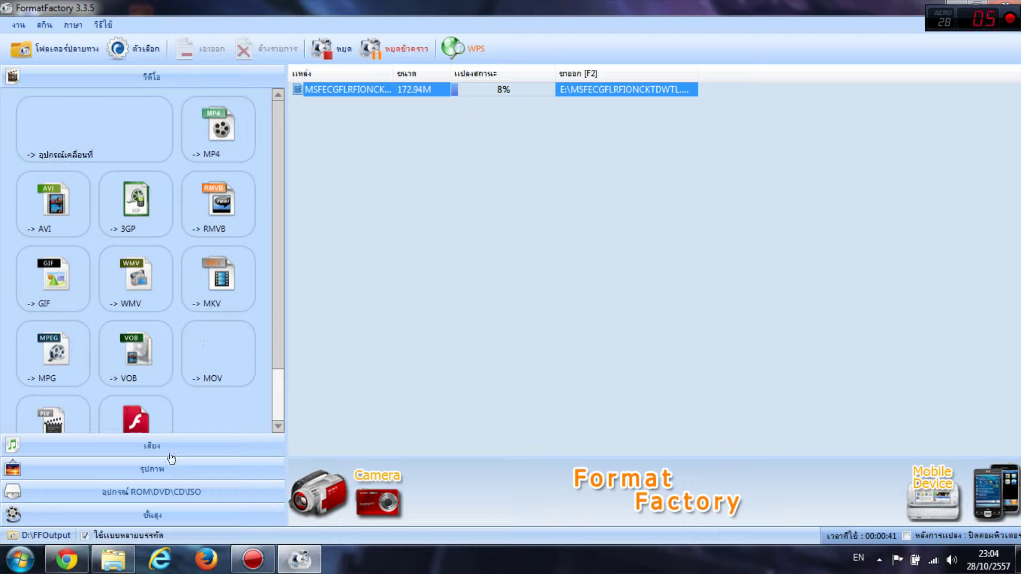
- Check Local Disk (E:) in Windows Explorer for the MSFECGFLRFIONCKTDWTL output file, and minimize the Explorer window
click(113, 560)
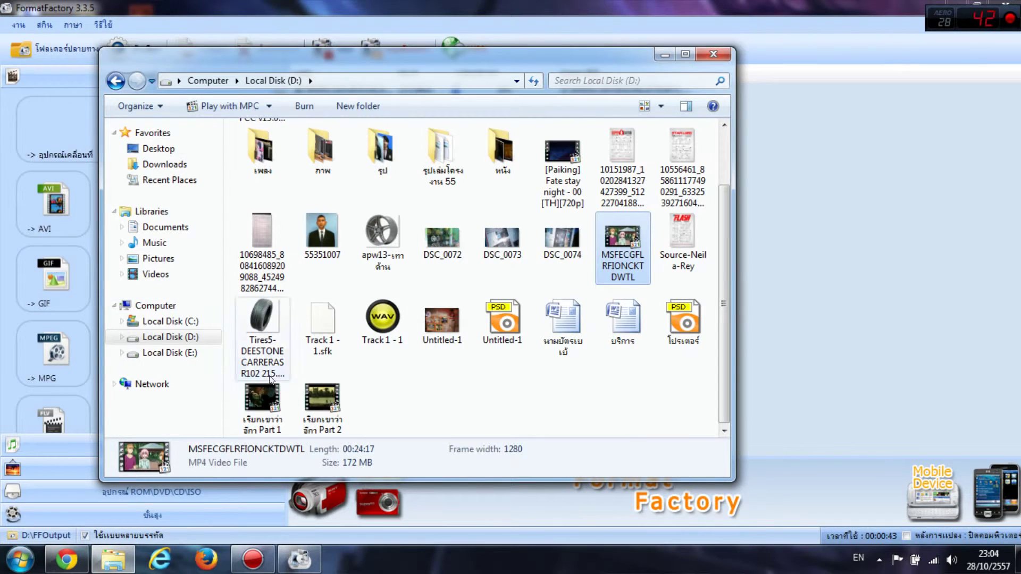
click(154, 353)
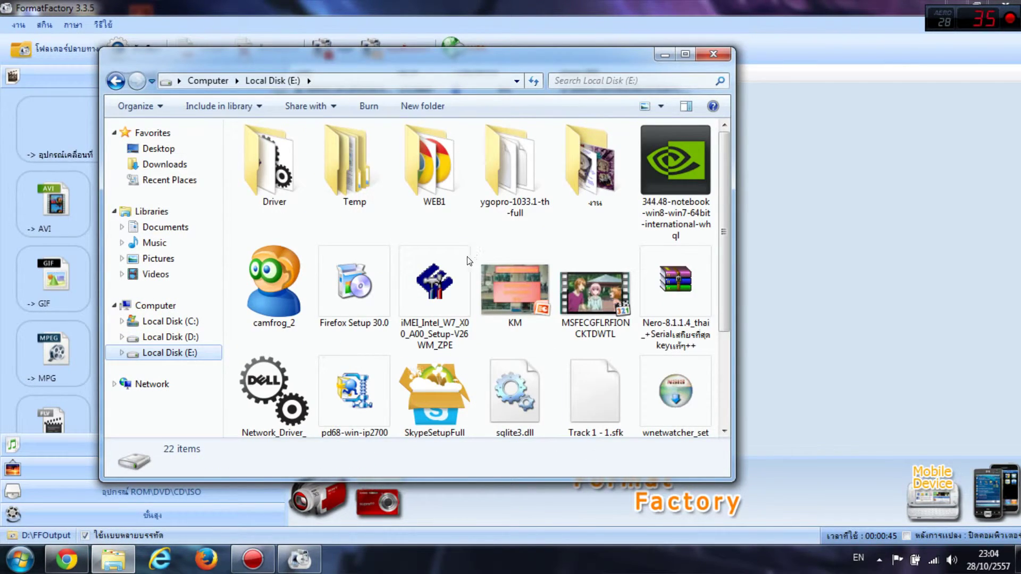
scroll(704, 283, down, 3)
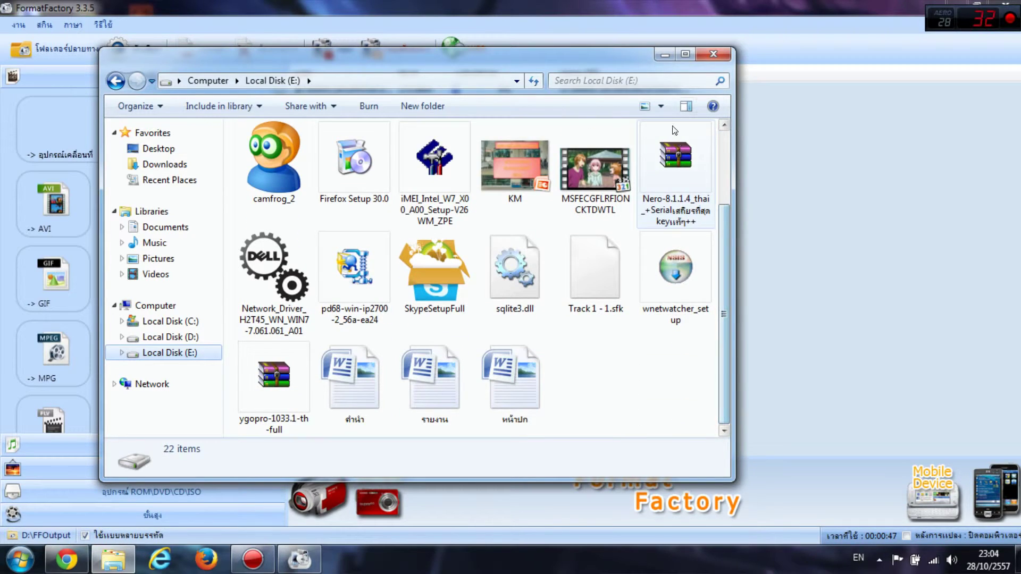
click(665, 55)
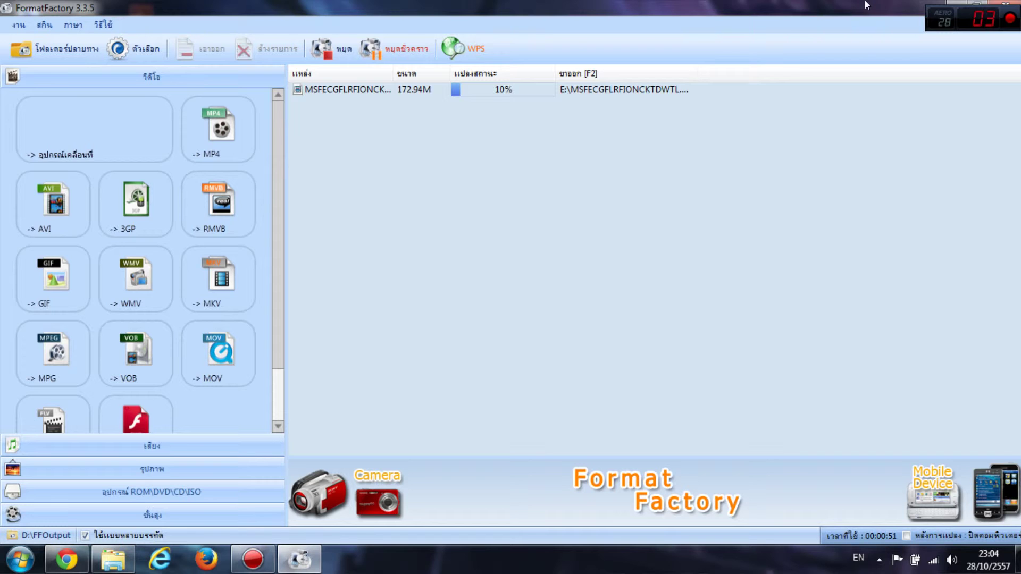
- Minimize FormatFactory and refresh the Windows desktop several times
click(945, 4)
right_click(466, 167)
click(487, 211)
right_click(488, 207)
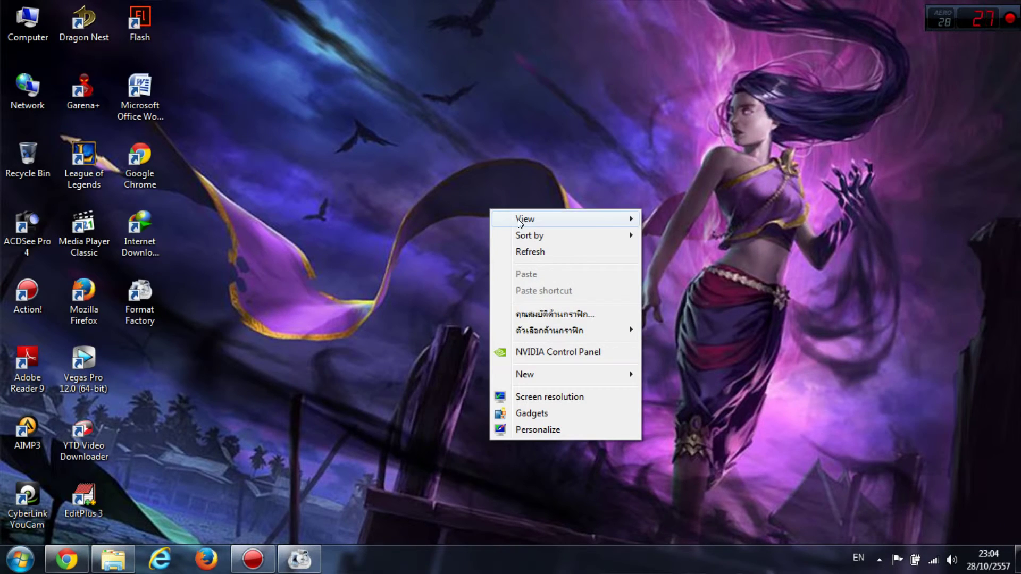
click(524, 257)
right_click(528, 257)
click(556, 297)
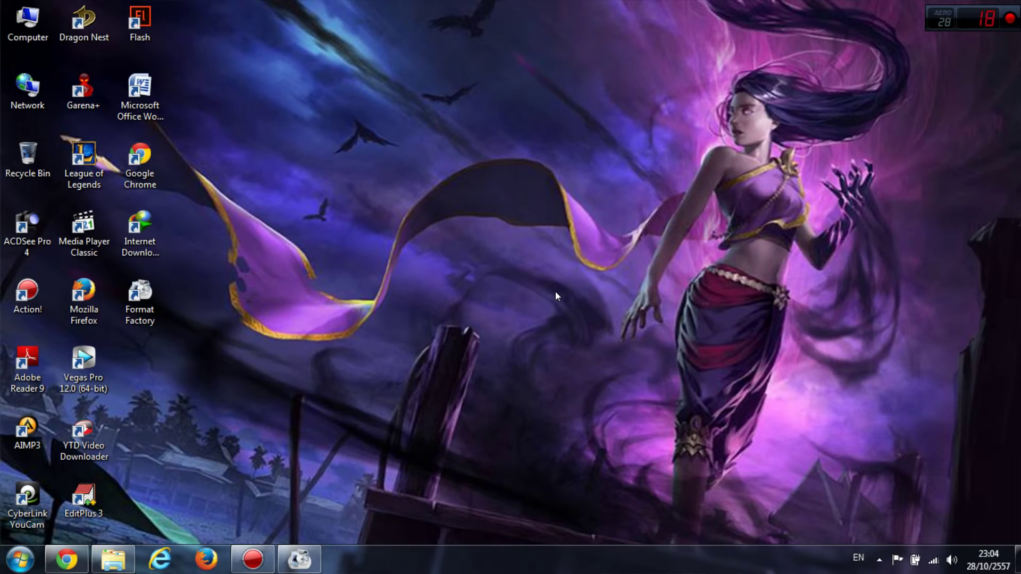